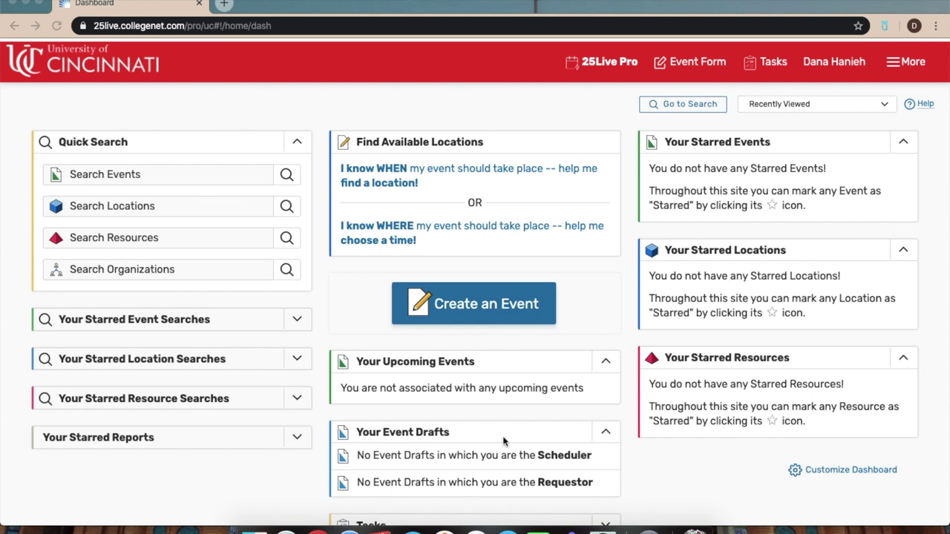
# Start a new event request and name it 'ASA Exec'.
pyautogui.click(494, 305)
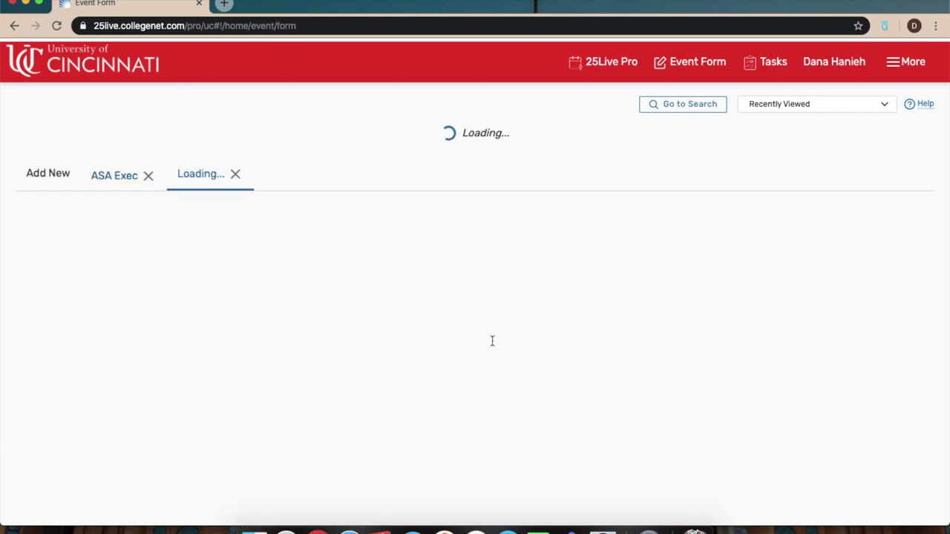
pyautogui.scroll(-3, 492, 340)
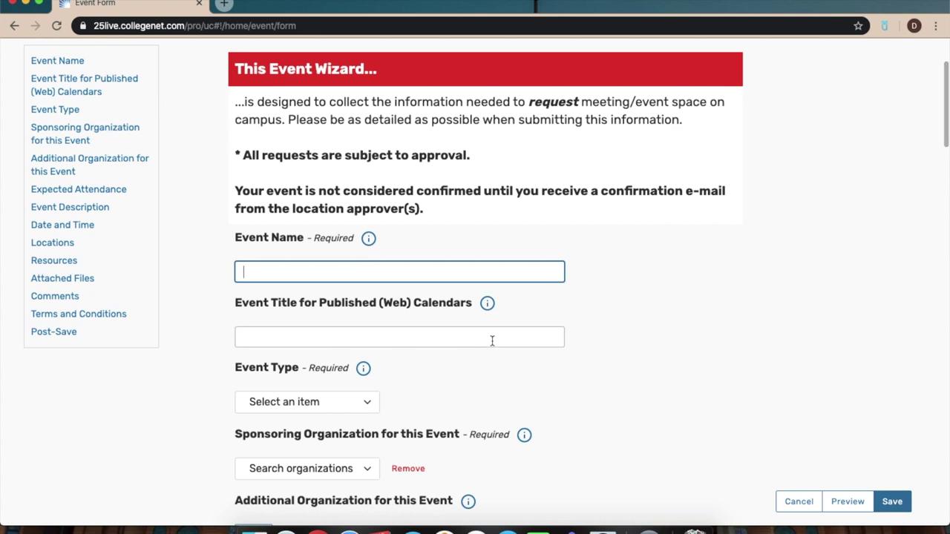
pyautogui.scroll(-1, 492, 341)
pyautogui.scroll(1, 492, 341)
pyautogui.scroll(-9, 492, 344)
pyautogui.scroll(-6, 492, 345)
pyautogui.scroll(15, 494, 341)
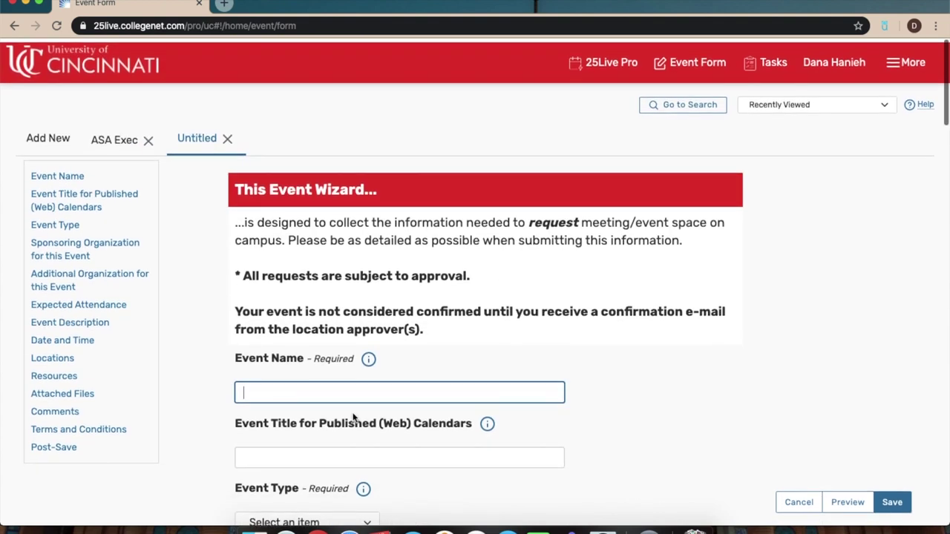
pyautogui.scroll(-3, 353, 417)
pyautogui.write('ASA')
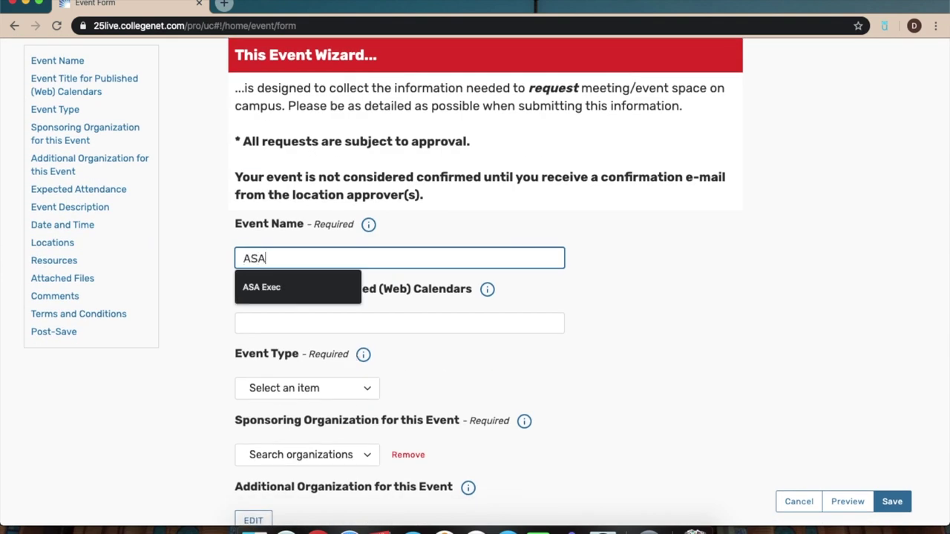
pyautogui.write(' Exec')
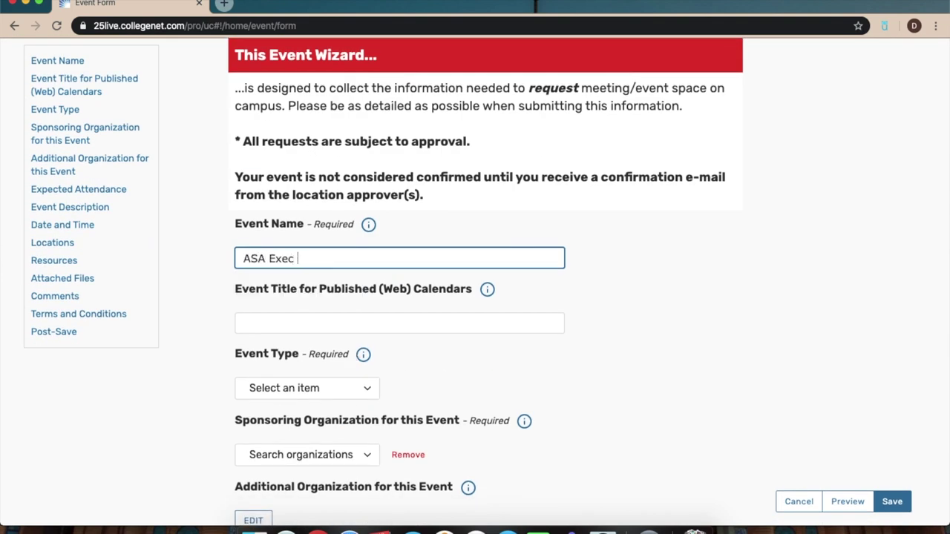
# Give the event the web calendar title 'Asa Exec' and bring up the event type list.
pyautogui.scroll(-3, 490, 286)
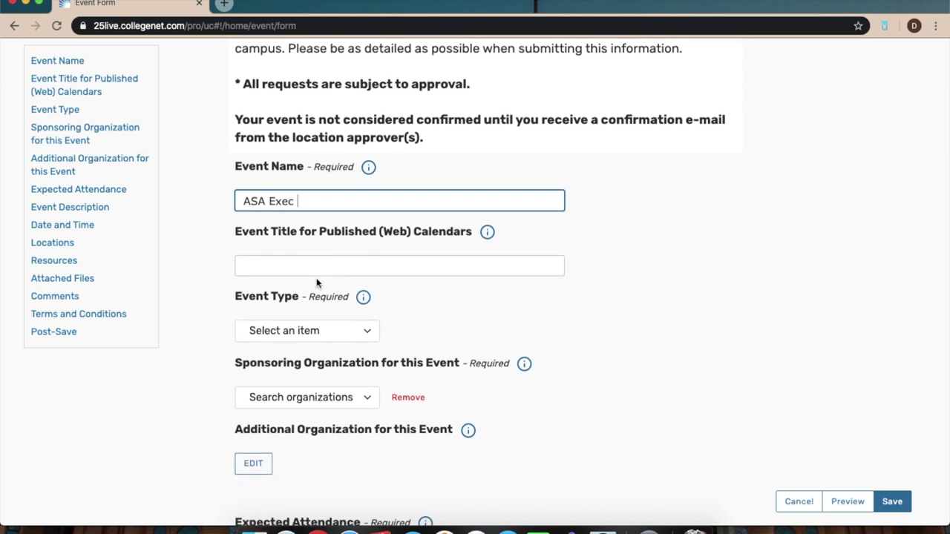
pyautogui.click(320, 210)
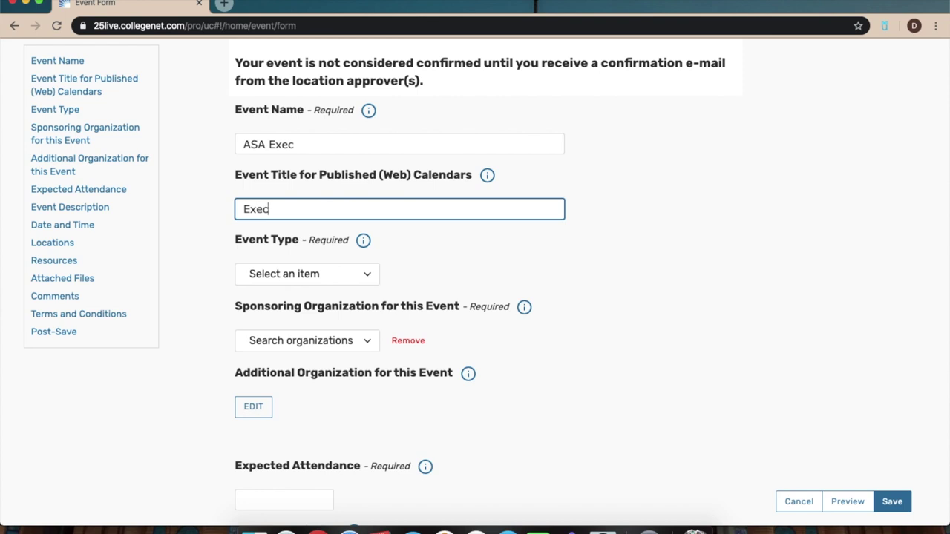
pyautogui.write('Asa')
pyautogui.scroll(-2, 445, 267)
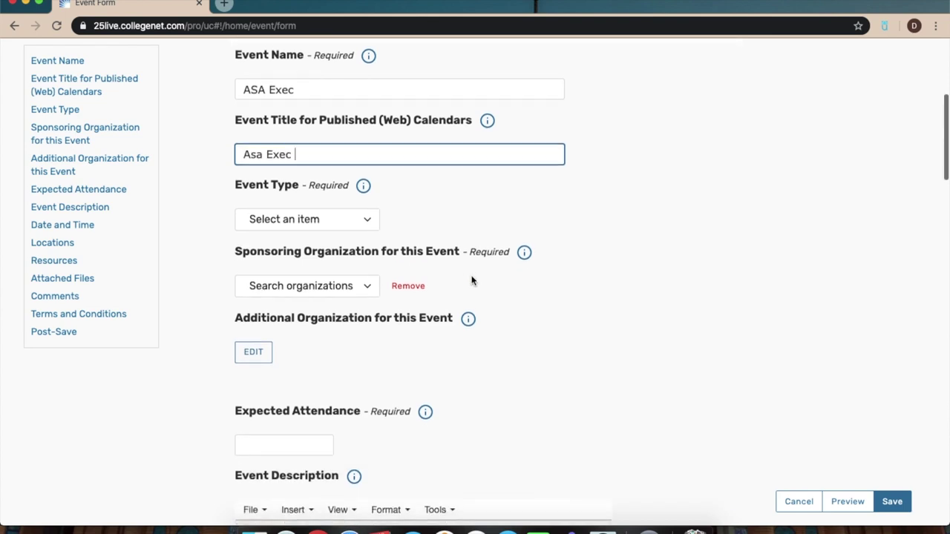
pyautogui.click(353, 224)
pyautogui.scroll(-5, 316, 359)
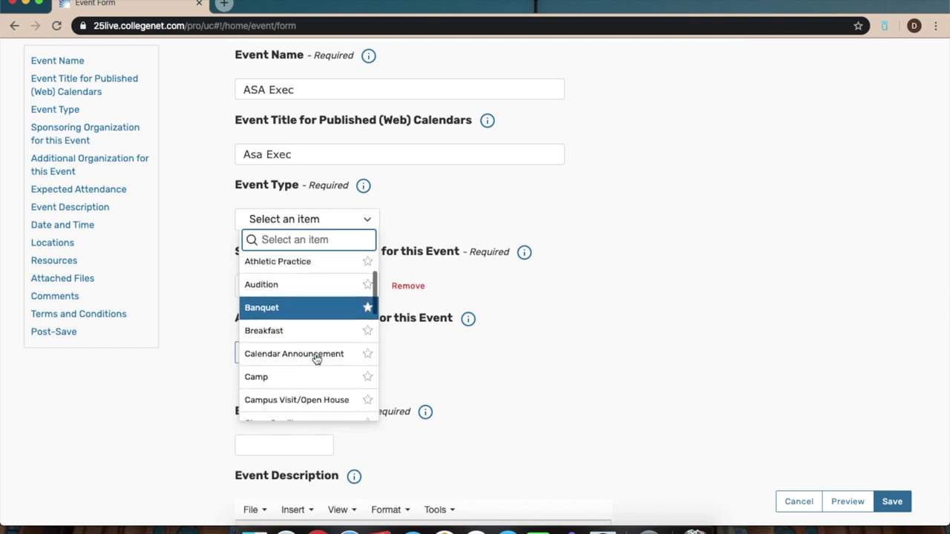
pyautogui.scroll(-5, 316, 359)
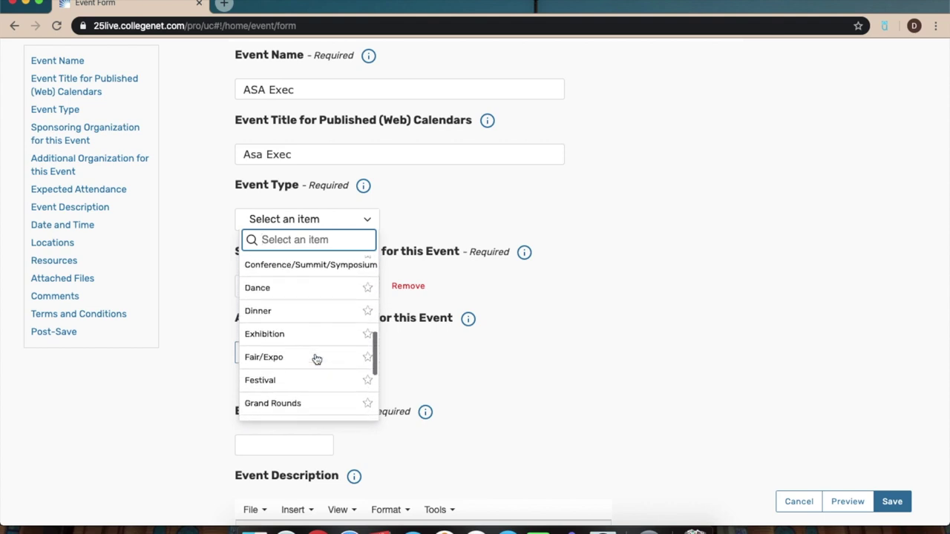
pyautogui.scroll(-4, 316, 359)
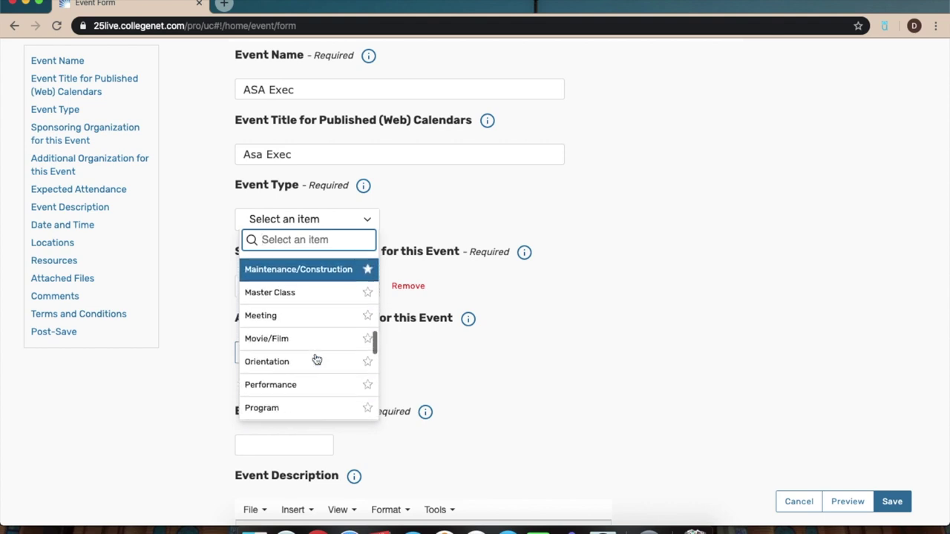
# Make the event type Meeting and pick Arab Student Association as the sponsoring organization.
pyautogui.click(299, 319)
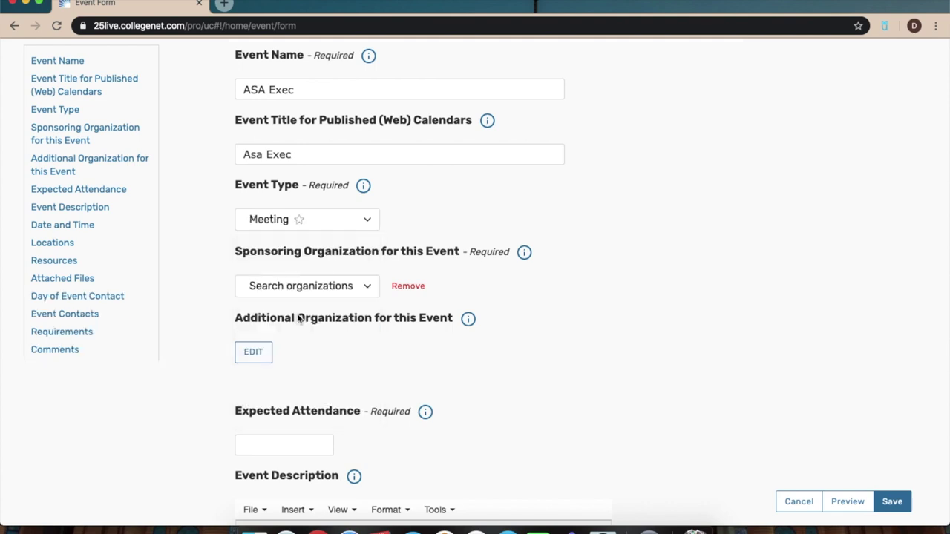
pyautogui.click(314, 288)
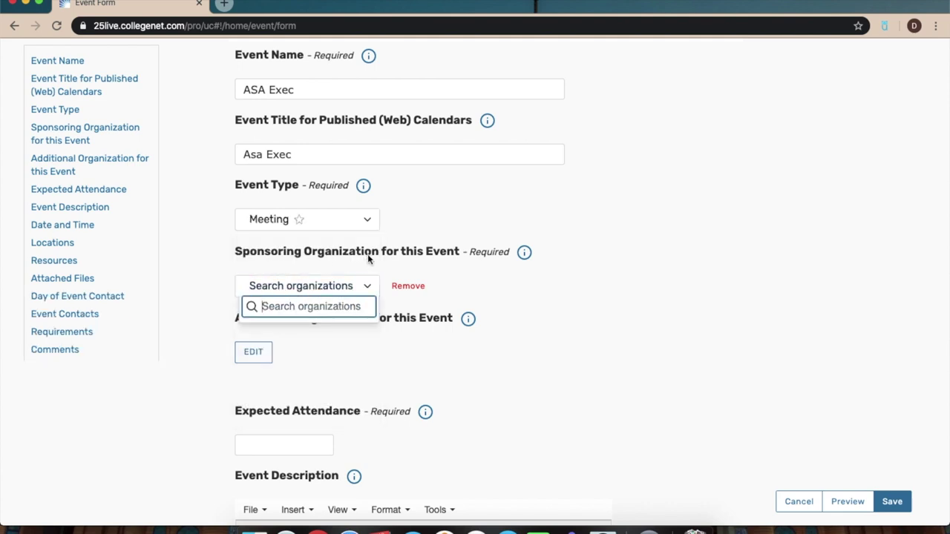
pyautogui.write('arab student')
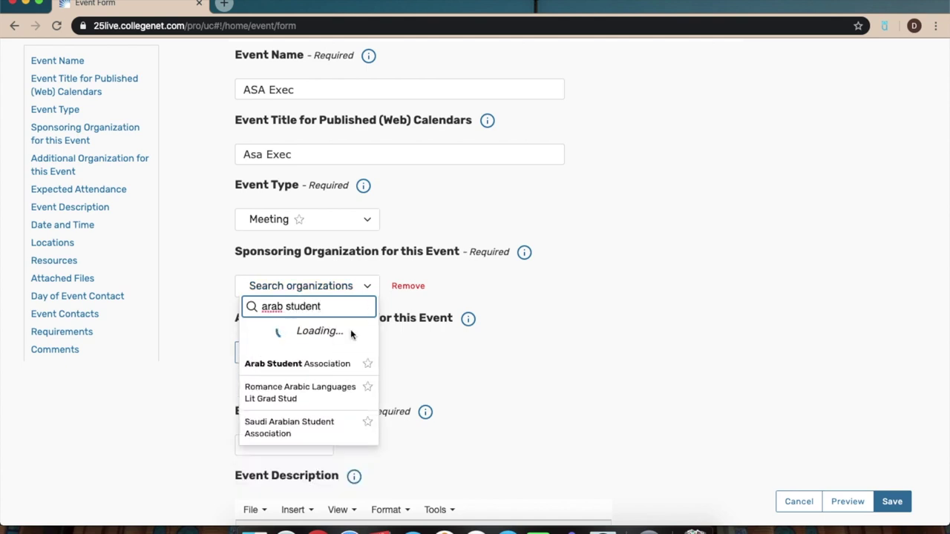
pyautogui.click(323, 340)
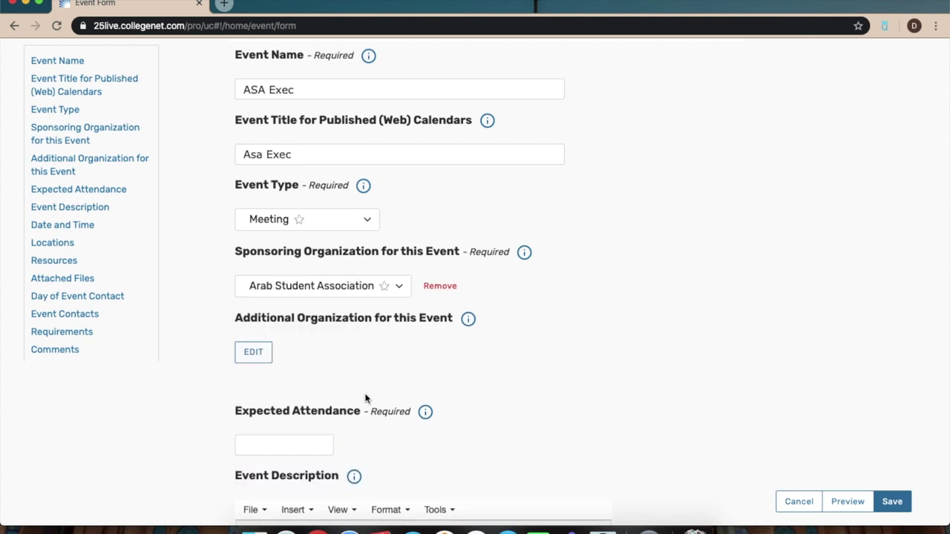
# Set expected attendance to 10 and describe the event as 'ASA weekly executive meeting.'.
pyautogui.scroll(-5, 365, 399)
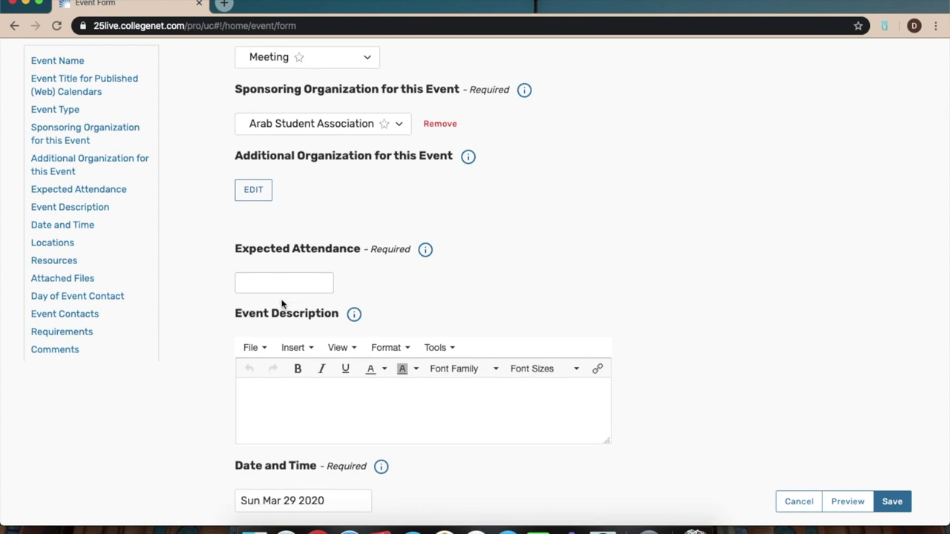
pyautogui.click(281, 286)
pyautogui.write('10')
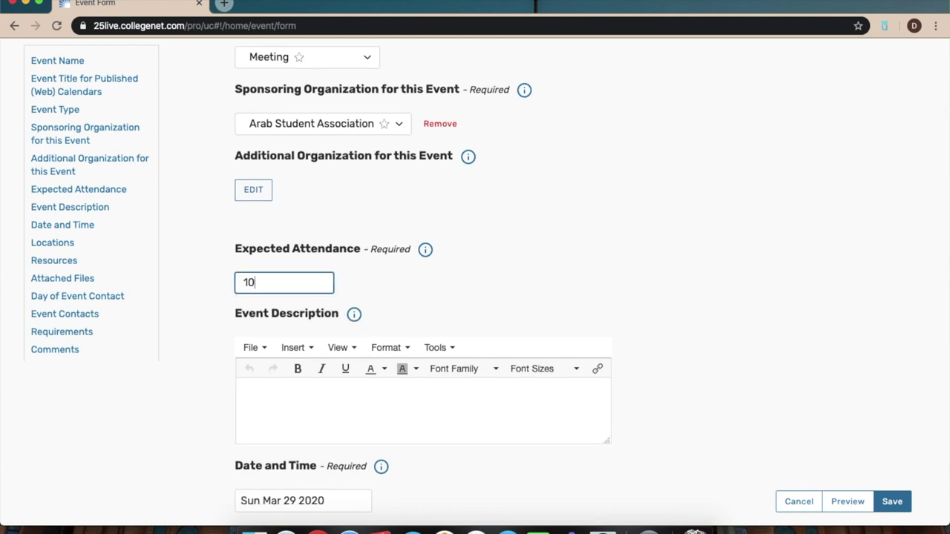
pyautogui.scroll(-2, 447, 279)
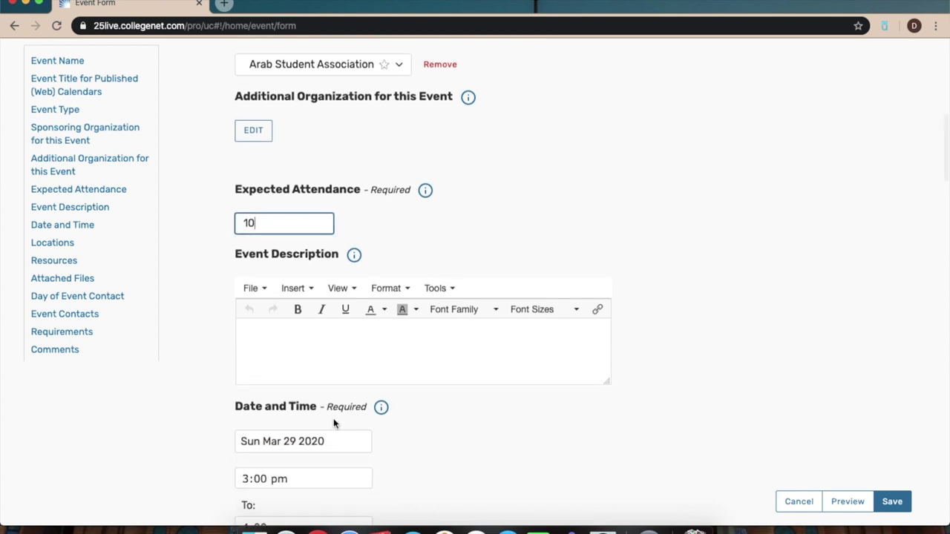
pyautogui.click(336, 355)
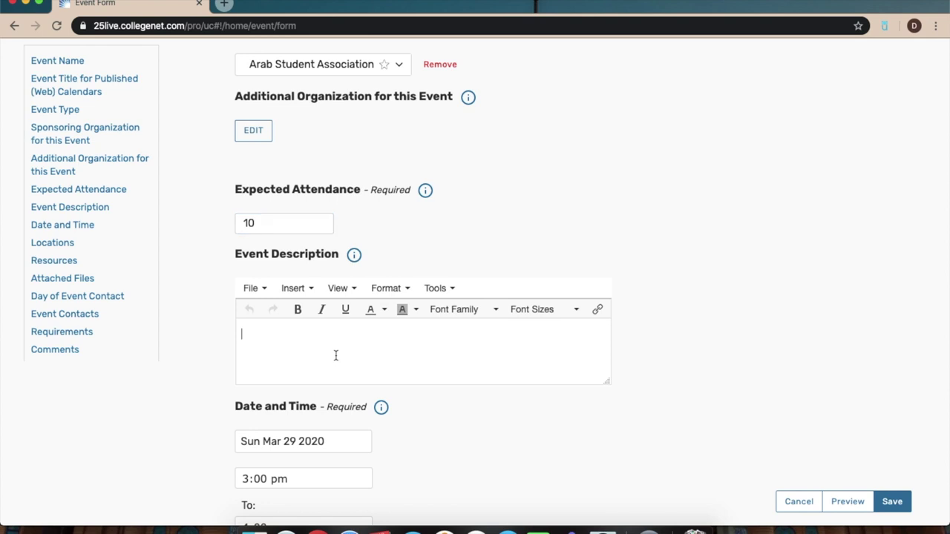
pyautogui.write('ASA weekly execu')
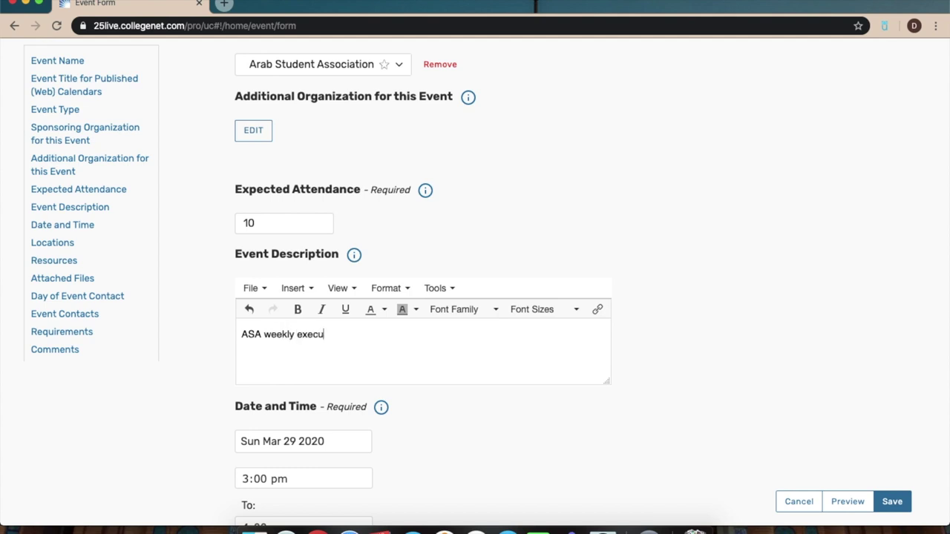
pyautogui.write('ting.')
pyautogui.scroll(-3, 144, 424)
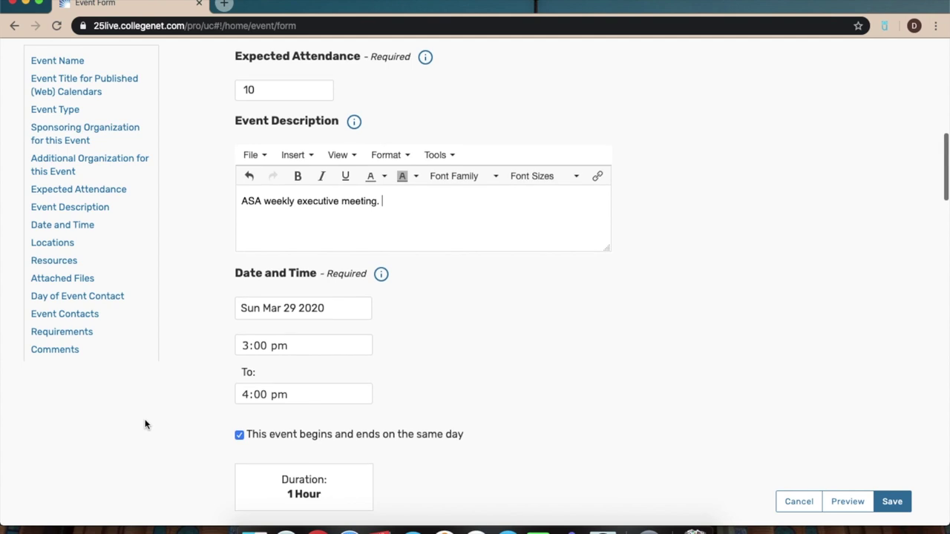
# Schedule the event for Wed Apr 01 2020, from 5:00 pm to 7:30 pm.
pyautogui.click(274, 309)
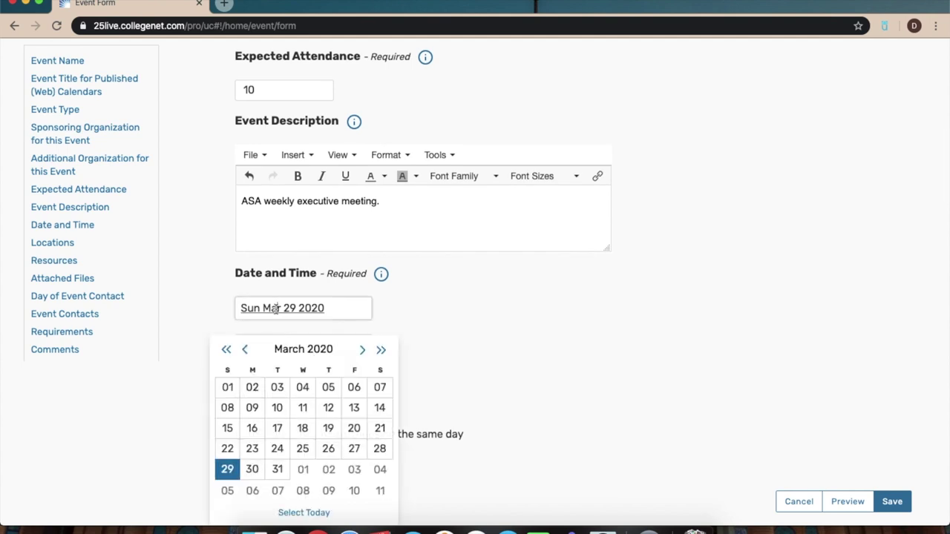
pyautogui.click(304, 470)
pyautogui.click(323, 346)
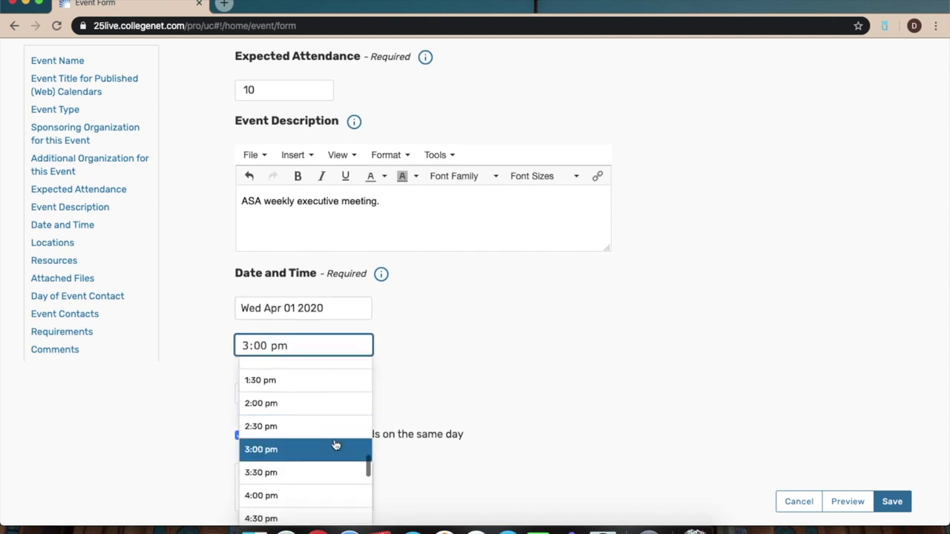
pyautogui.scroll(-3, 336, 446)
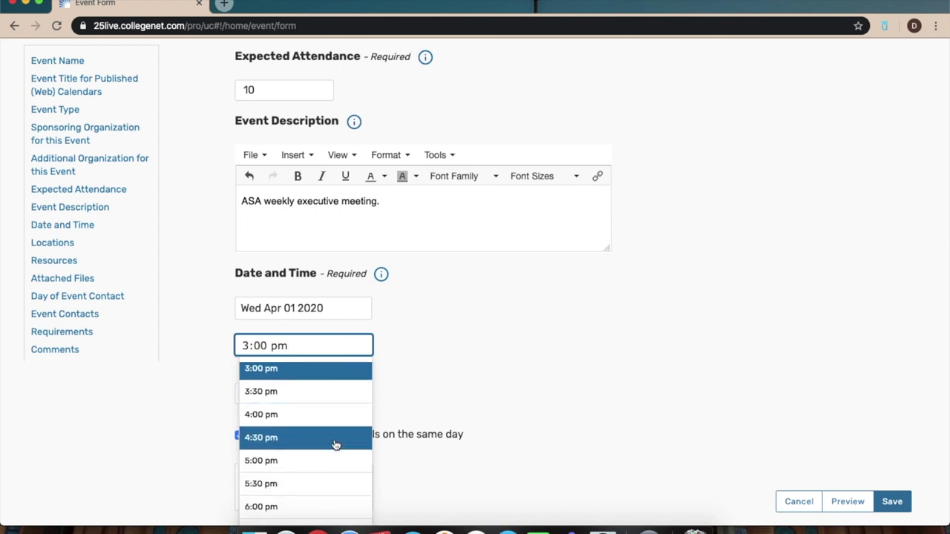
pyautogui.click(338, 461)
pyautogui.click(326, 391)
pyautogui.scroll(-15, 327, 462)
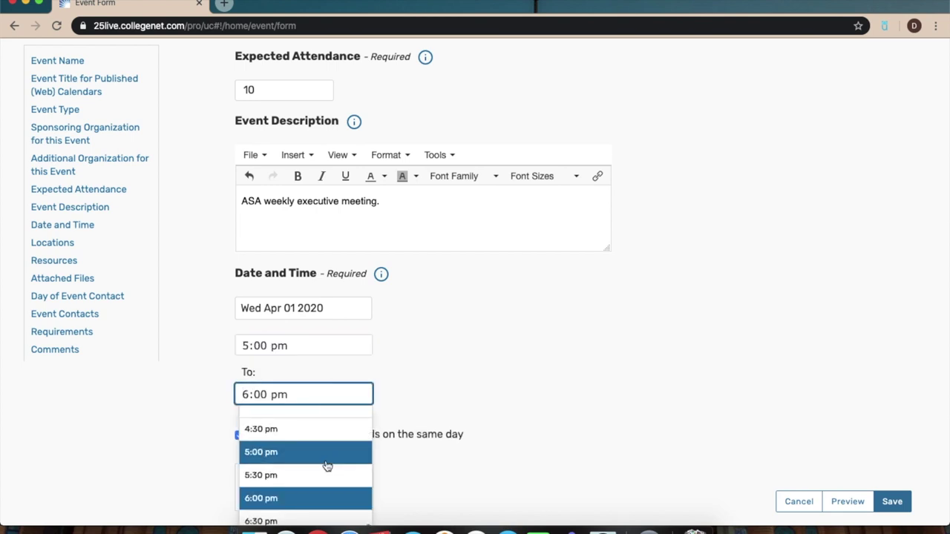
pyautogui.click(327, 504)
pyautogui.scroll(-5, 443, 456)
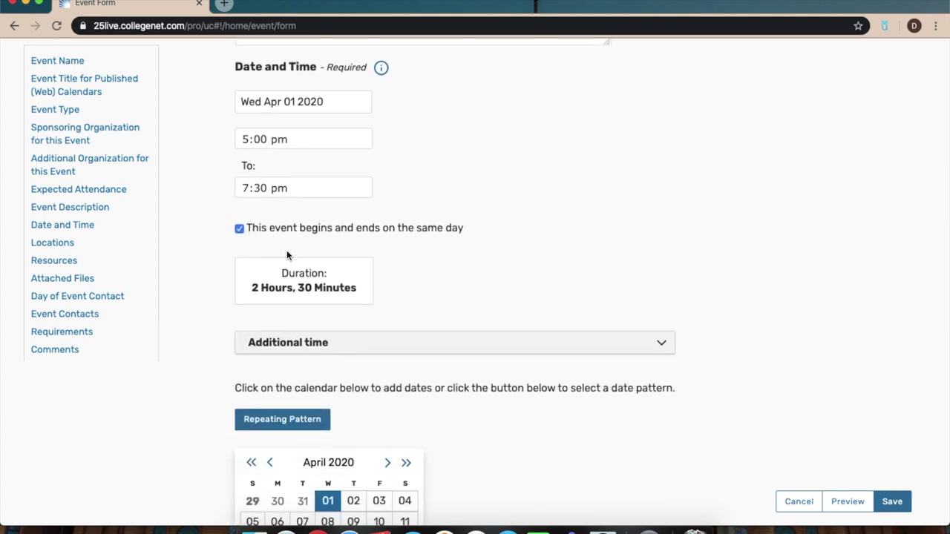
# Briefly allow a different end day and view the end-date calendar, then restore the same-day setting.
pyautogui.click(240, 230)
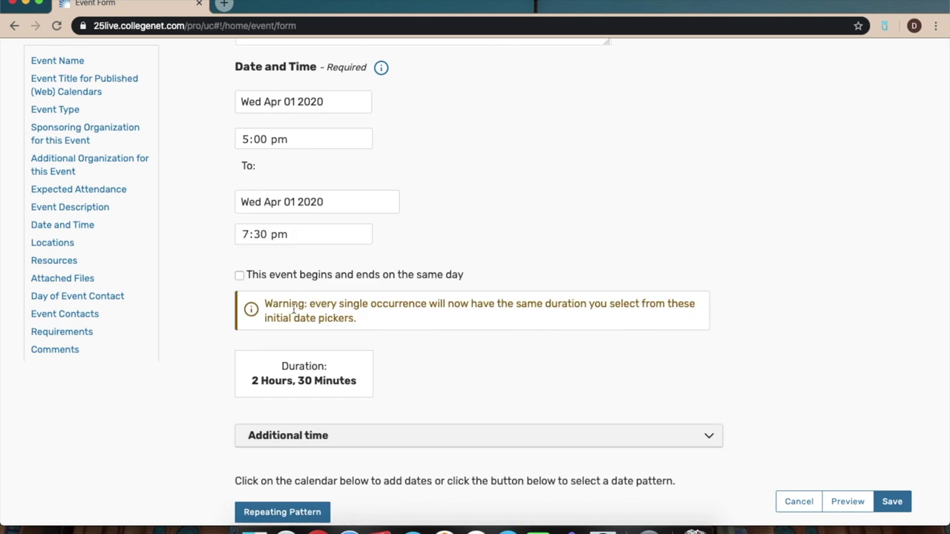
pyautogui.scroll(-1, 293, 309)
pyautogui.click(318, 185)
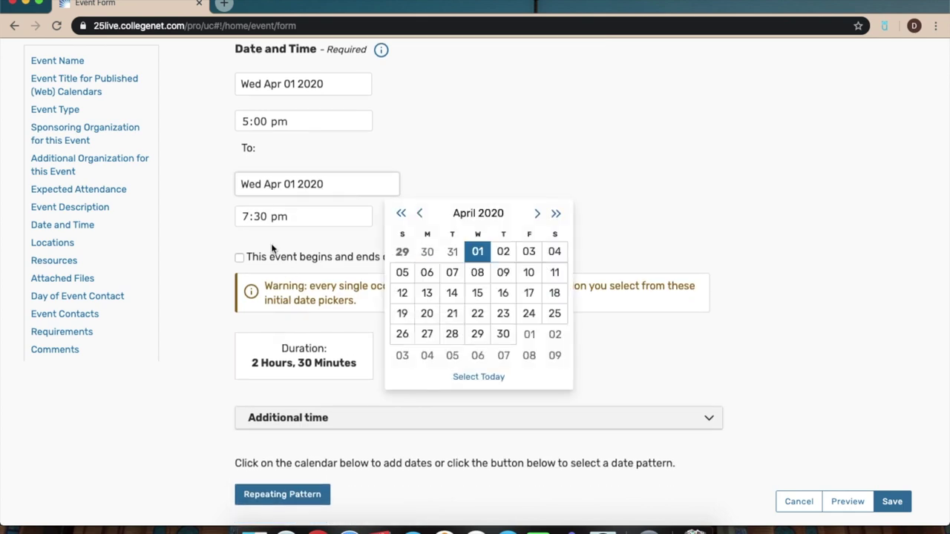
pyautogui.scroll(-1, 496, 358)
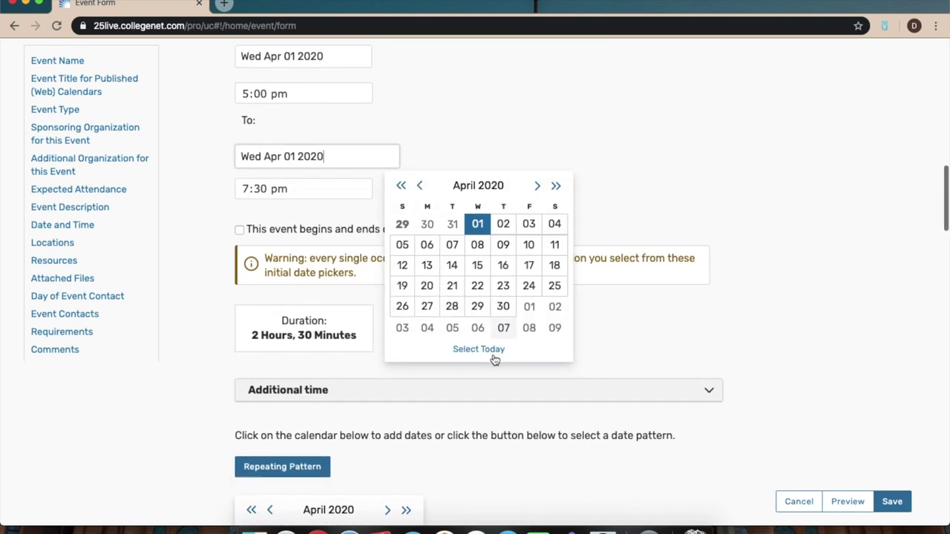
pyautogui.click(490, 116)
pyautogui.click(239, 229)
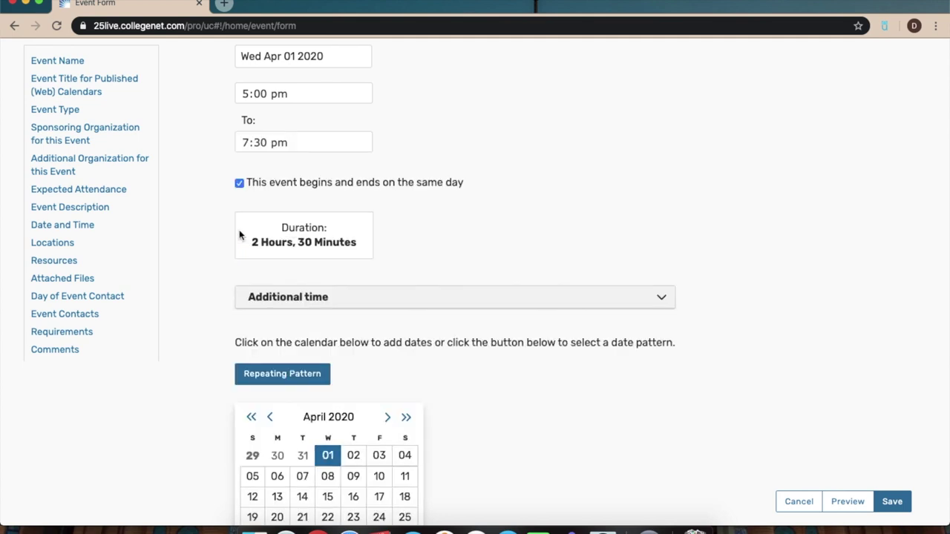
pyautogui.scroll(2, 239, 236)
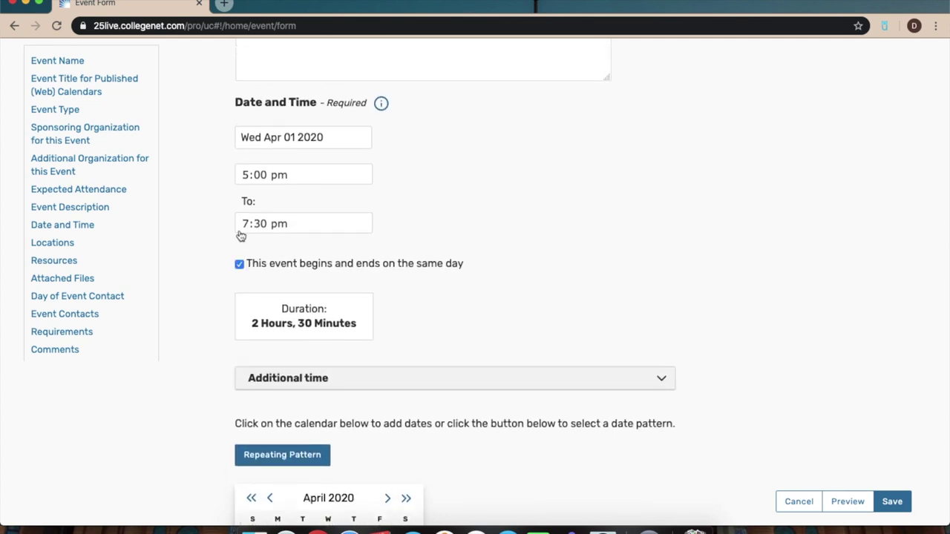
pyautogui.scroll(-10, 387, 290)
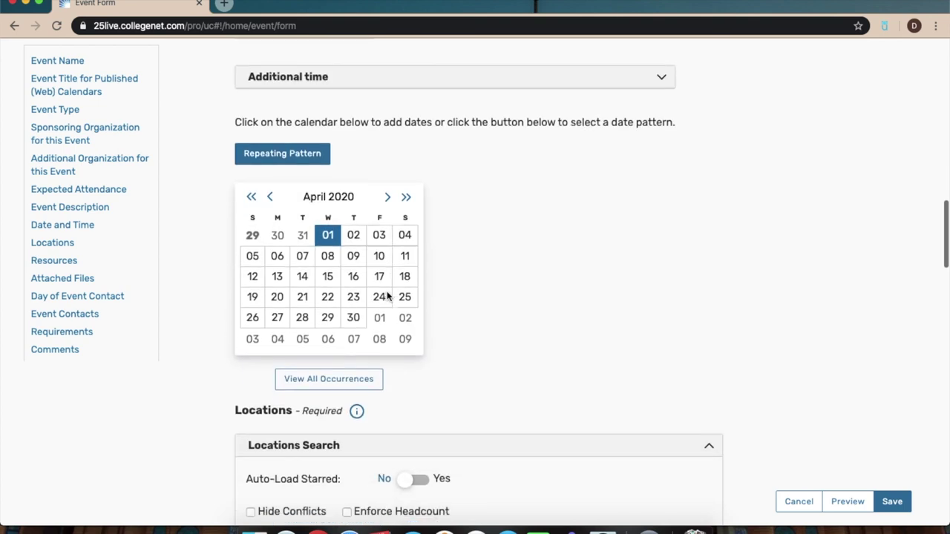
# Search the event locations for TUC.
pyautogui.scroll(-3, 387, 291)
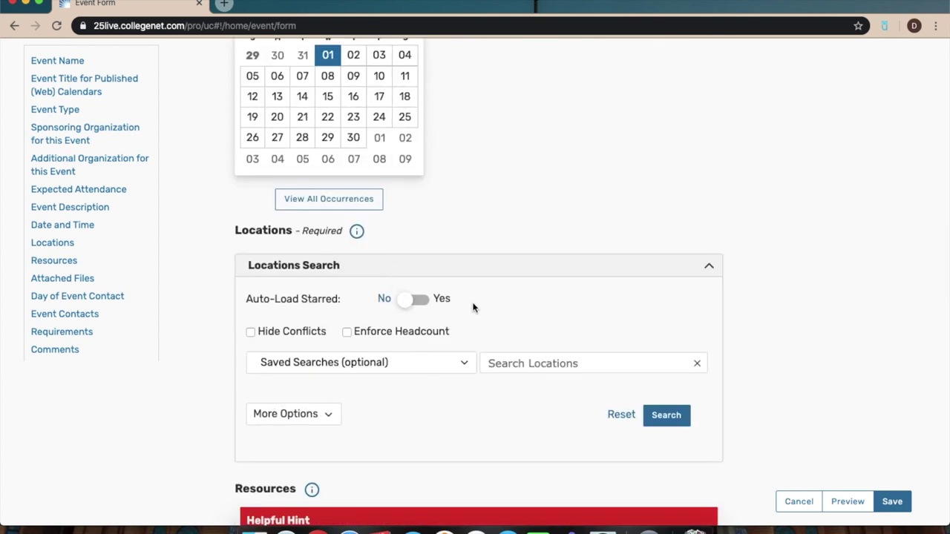
pyautogui.click(495, 361)
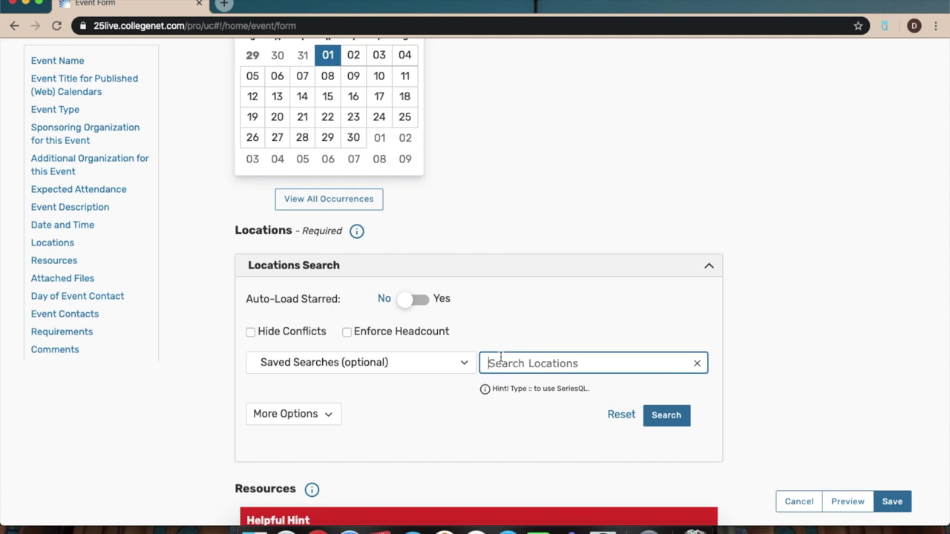
pyautogui.write('TUC')
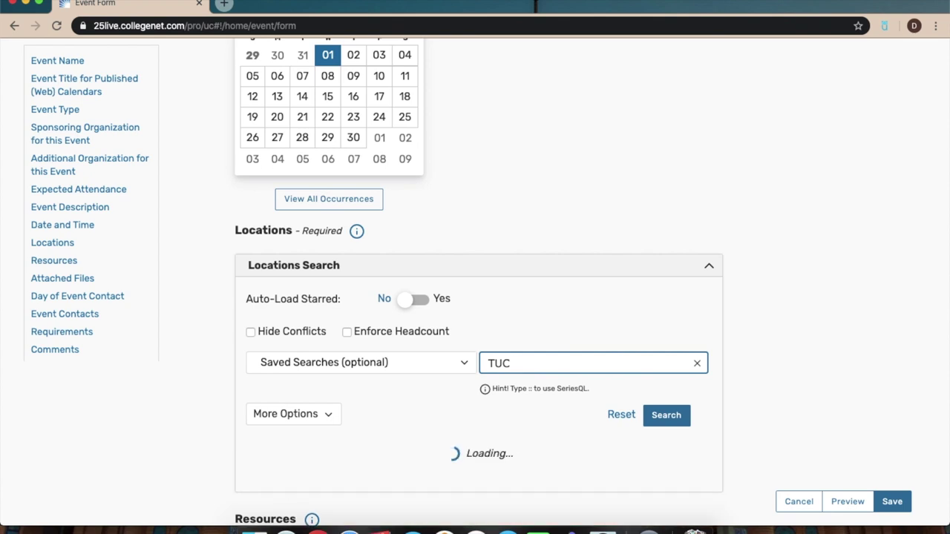
# Review the Tangeman University Center rooms in the results, each showing Unavailable at 0/1.
pyautogui.scroll(-2, 445, 416)
pyautogui.scroll(-1, 447, 426)
pyautogui.scroll(-1, 419, 418)
pyautogui.scroll(-3, 248, 454)
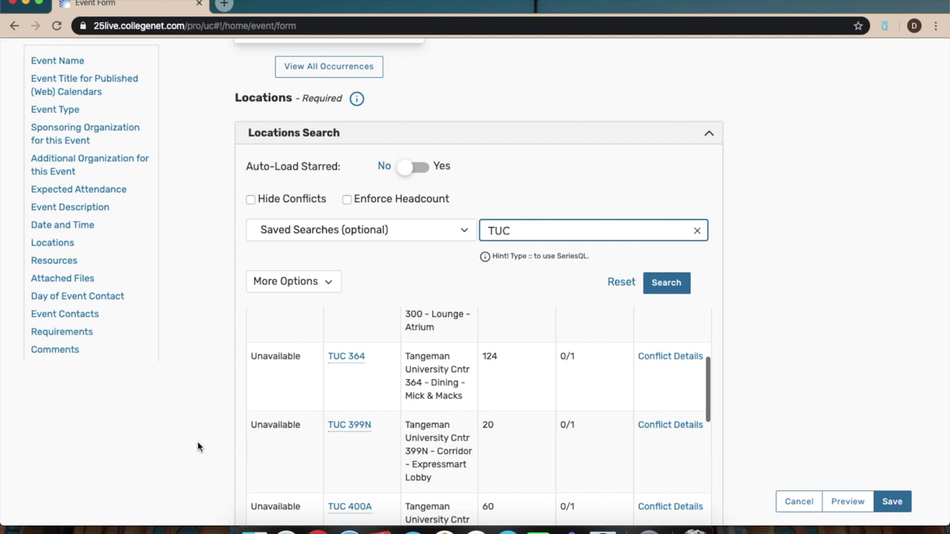
pyautogui.scroll(-2, 198, 446)
pyautogui.scroll(1, 244, 314)
pyautogui.scroll(-1, 253, 304)
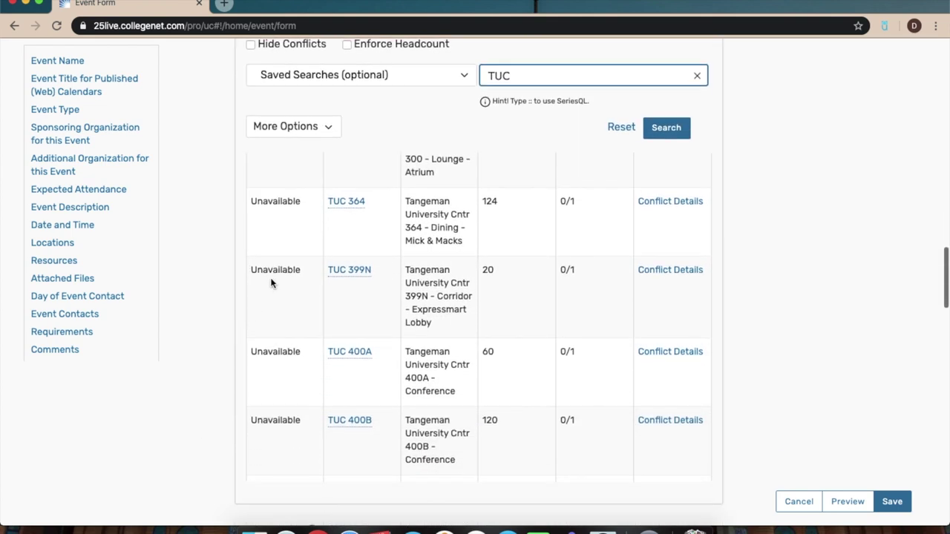
pyautogui.scroll(4, 274, 267)
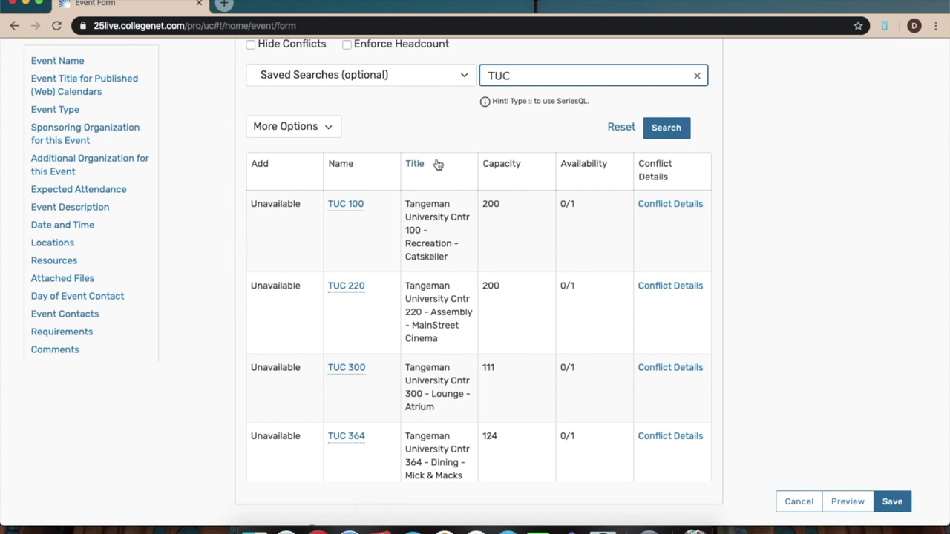
pyautogui.scroll(-3, 434, 339)
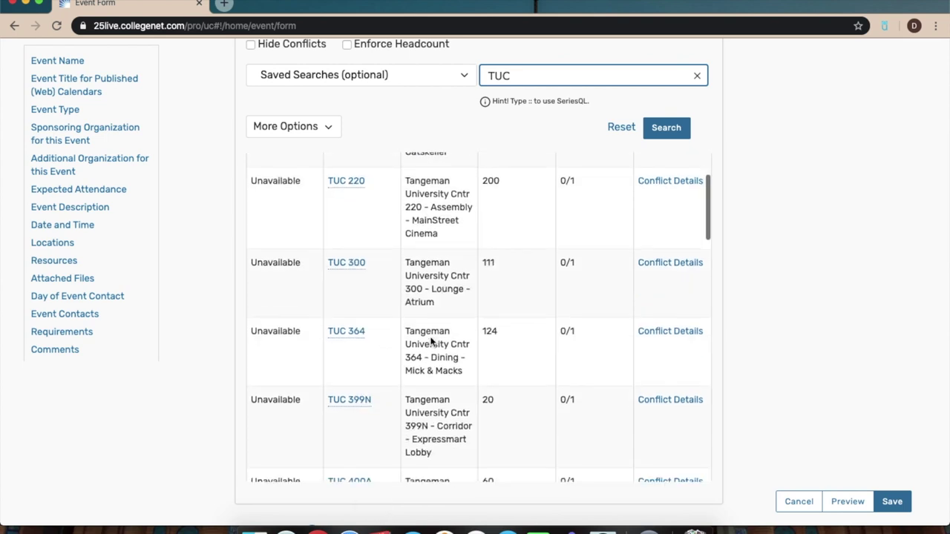
pyautogui.scroll(3, 433, 339)
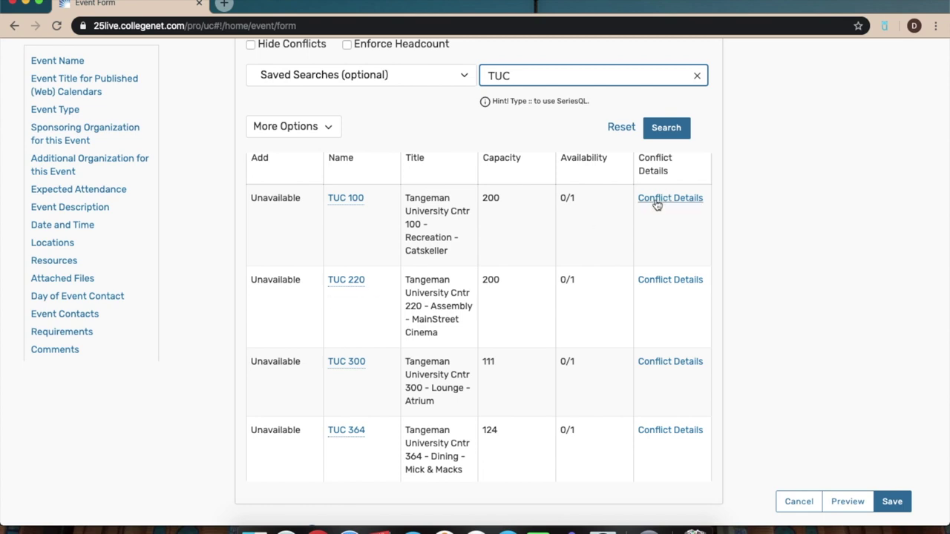
pyautogui.scroll(-10, 391, 378)
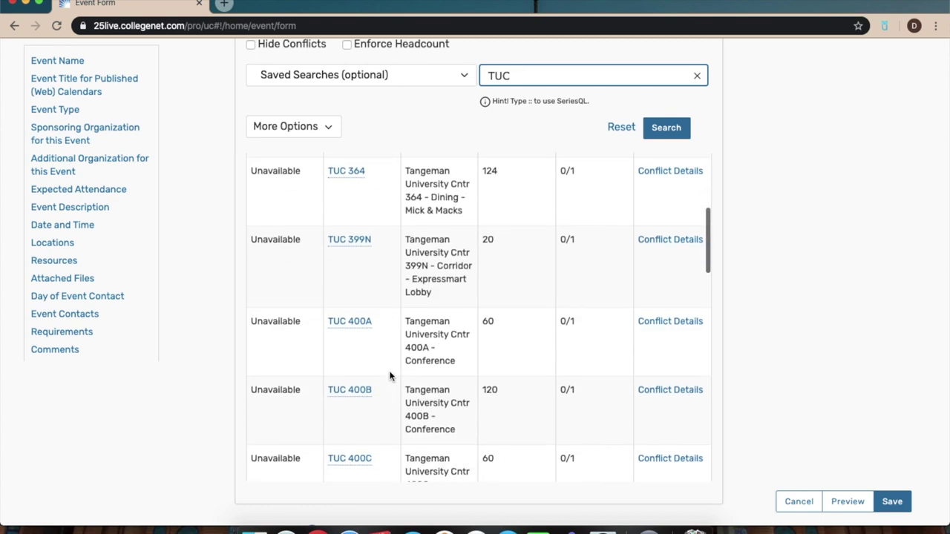
pyautogui.scroll(-10, 390, 395)
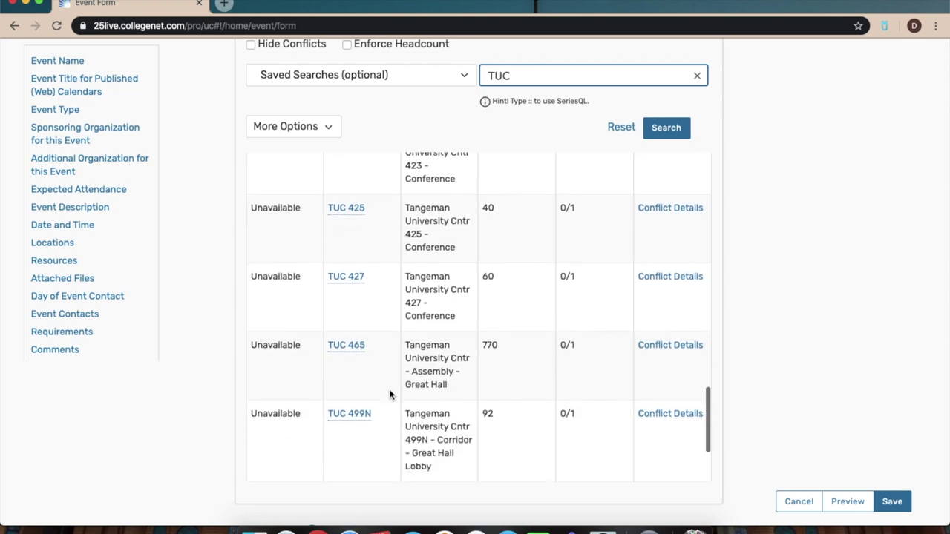
pyautogui.scroll(10, 390, 393)
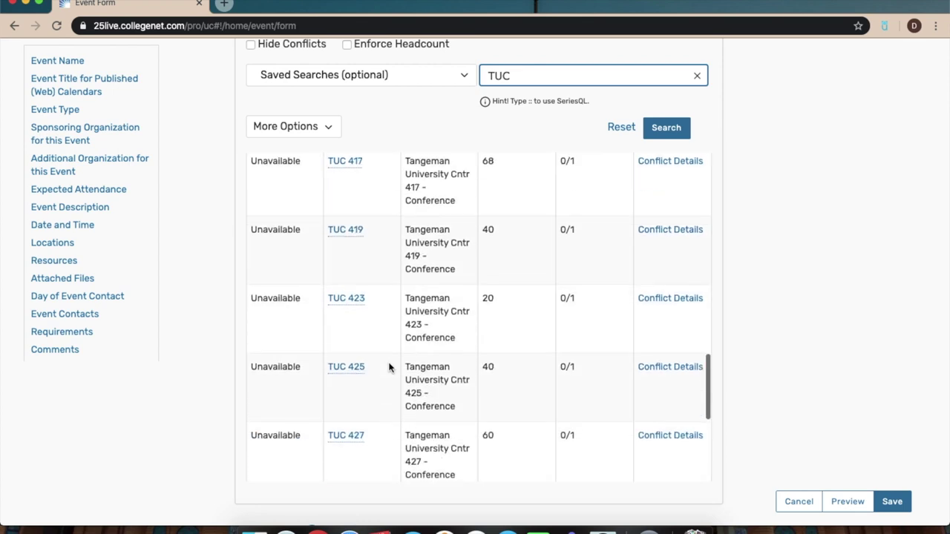
pyautogui.scroll(10, 389, 362)
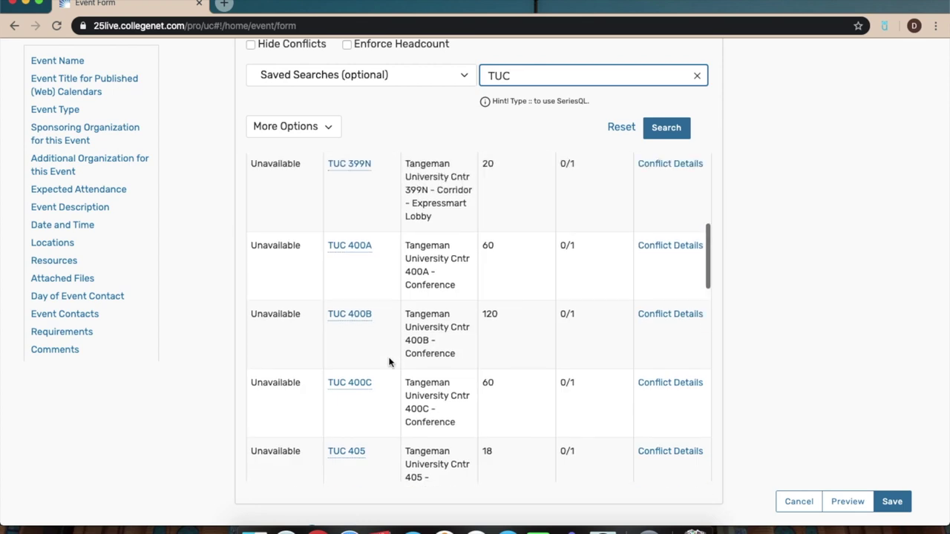
pyautogui.scroll(3, 389, 363)
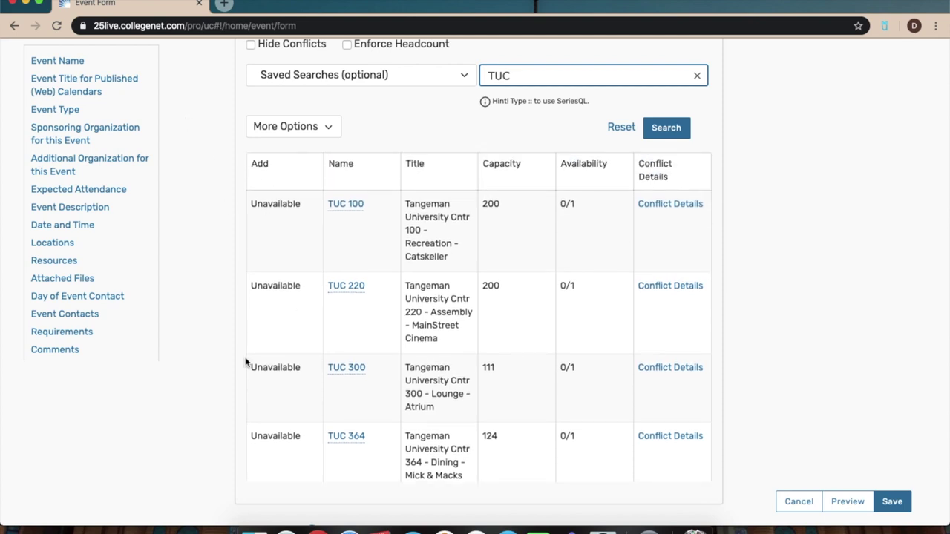
pyautogui.moveTo(939, 269); pyautogui.dragTo(946, 336)
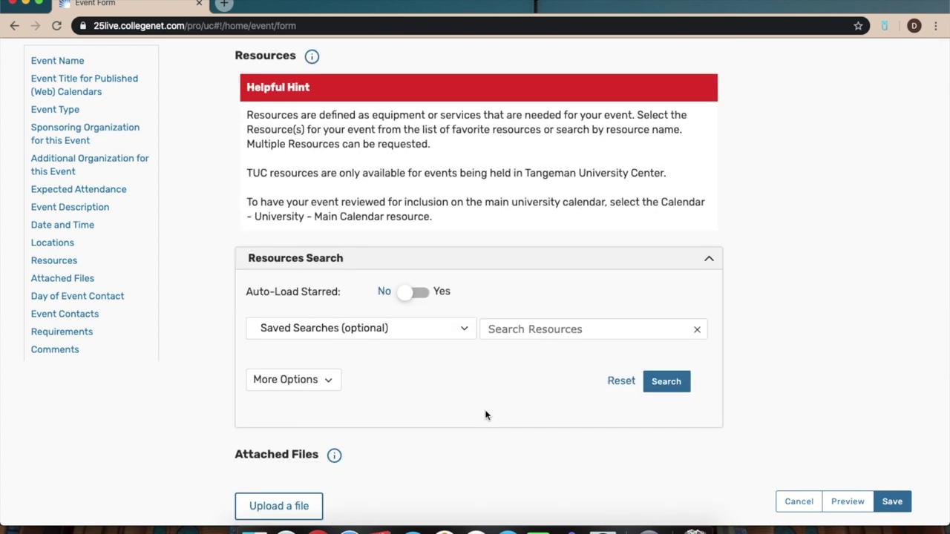
pyautogui.click(526, 328)
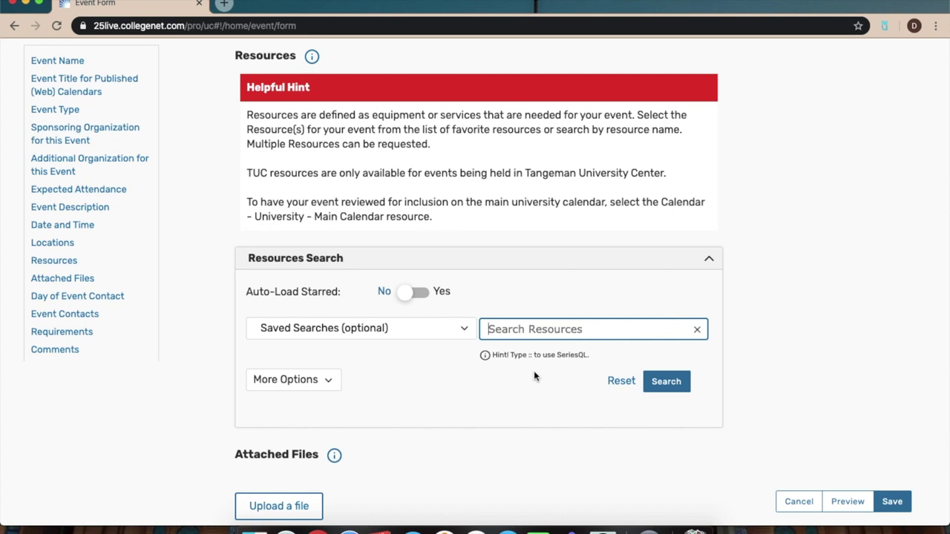
pyautogui.scroll(-5, 534, 375)
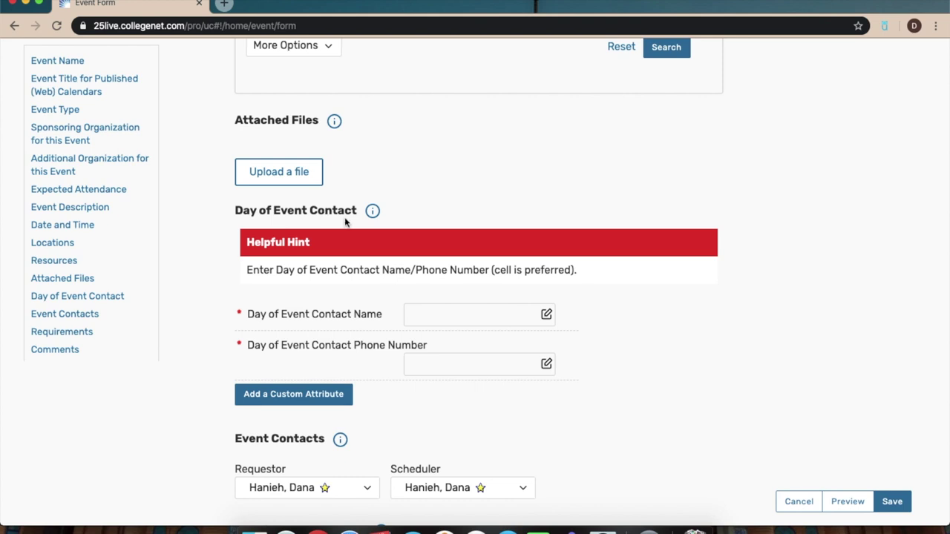
# Enter the day-of-event contact's name.
pyautogui.scroll(-2, 377, 299)
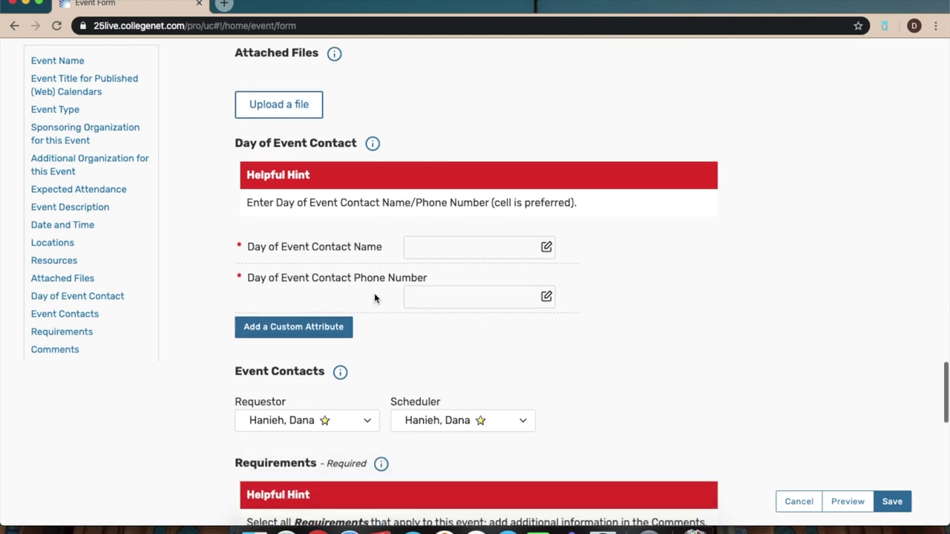
pyautogui.click(441, 243)
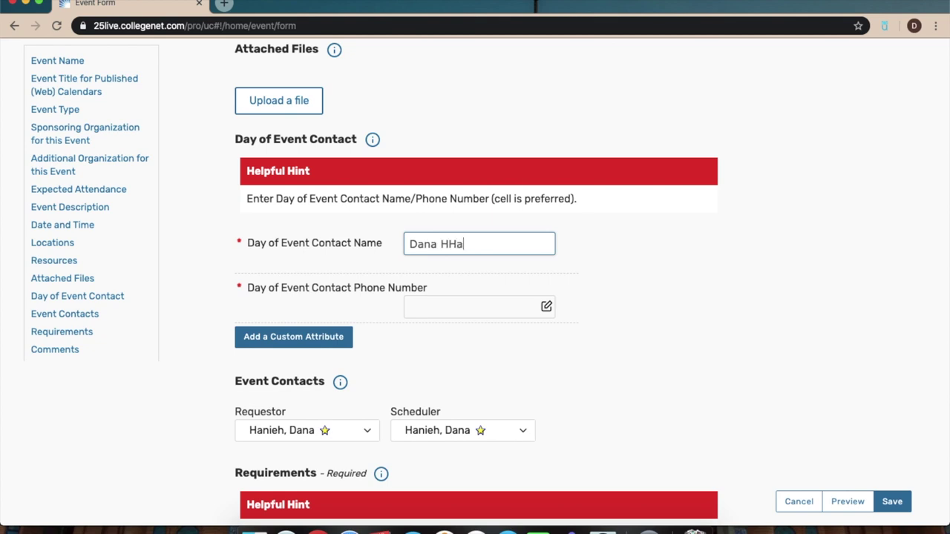
pyautogui.click(453, 311)
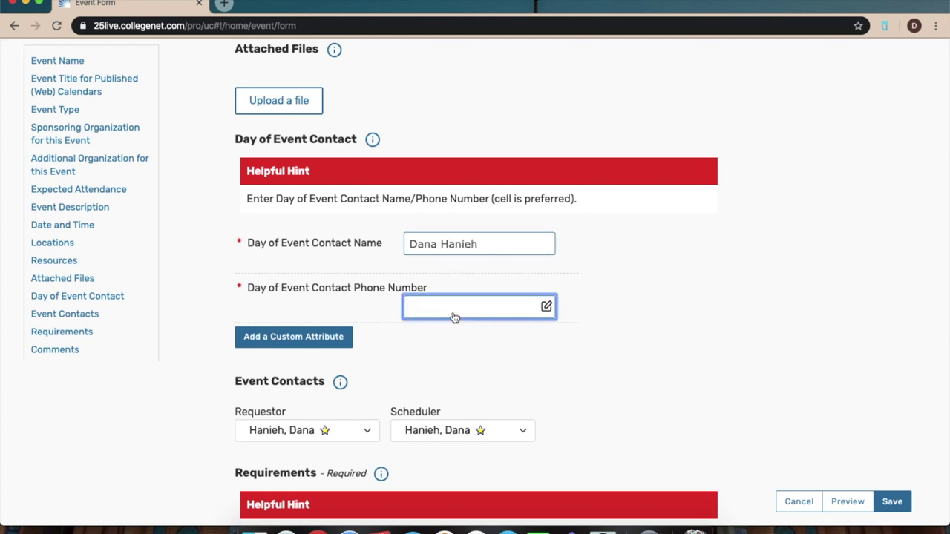
# Confirm none of the listed requirements apply, accept the terms and conditions, and save the request.
pyautogui.scroll(-10, 453, 315)
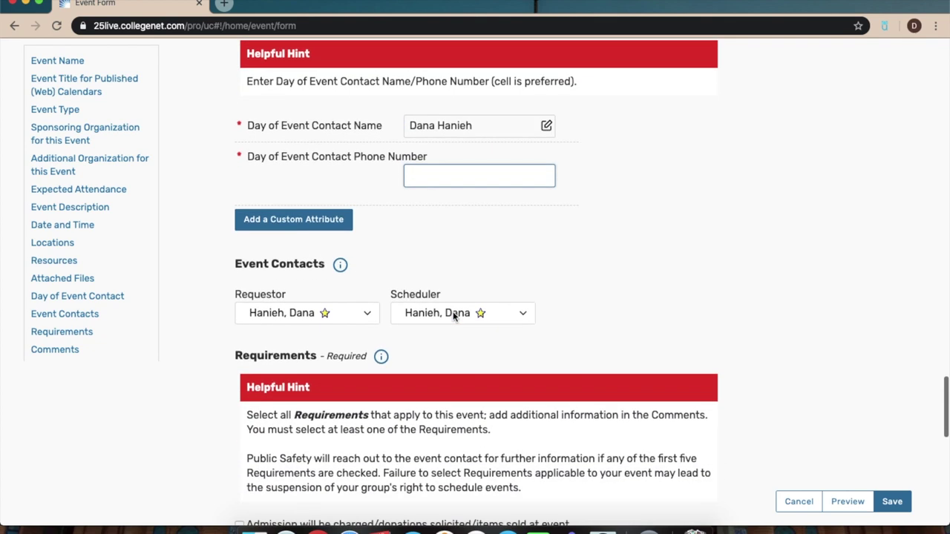
pyautogui.scroll(3, 453, 311)
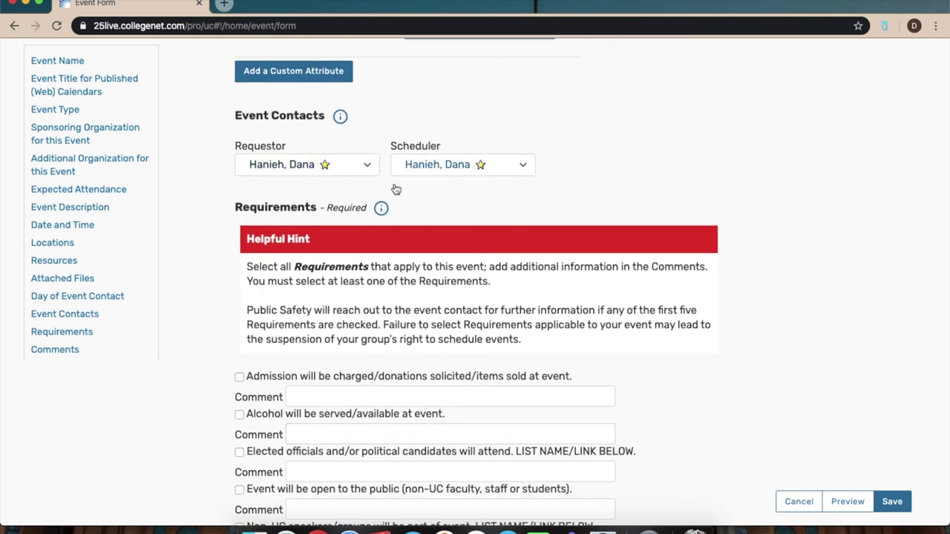
pyautogui.scroll(-4, 408, 165)
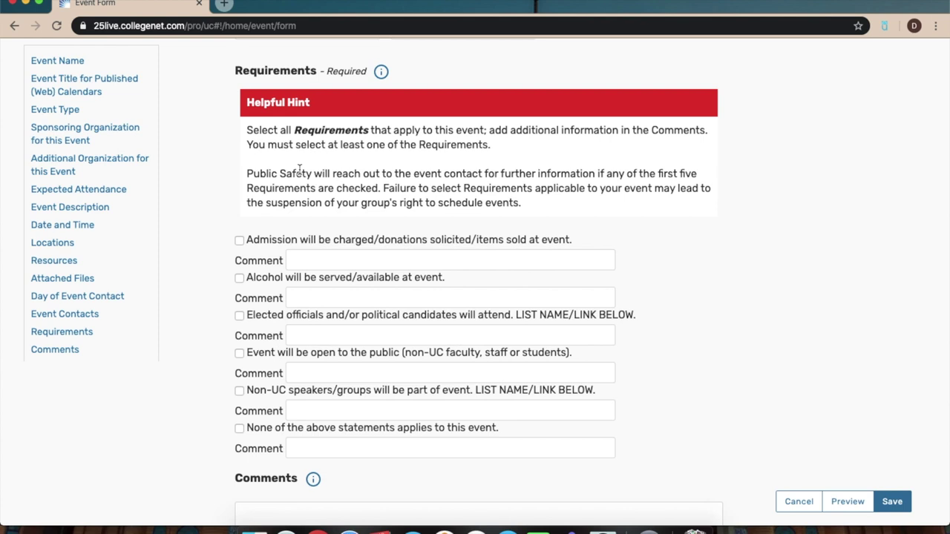
pyautogui.scroll(1, 299, 169)
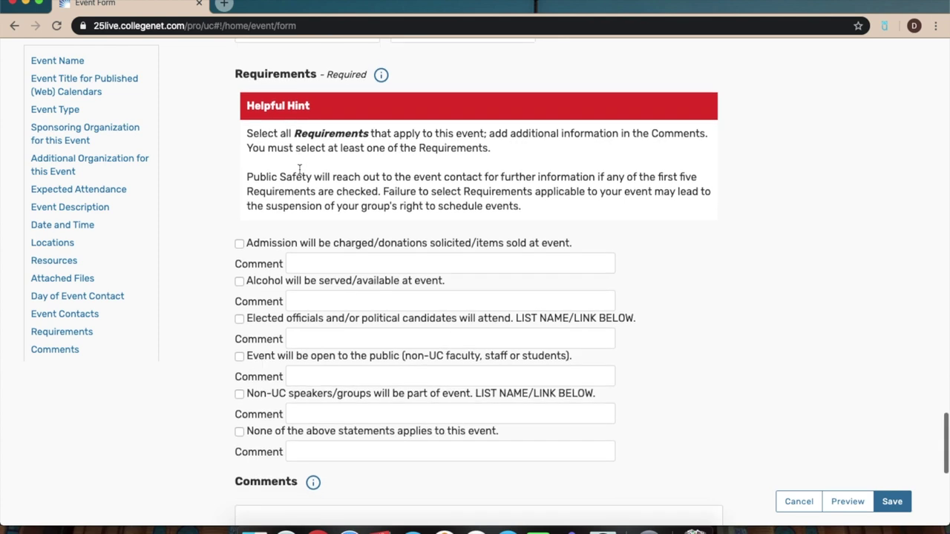
pyautogui.scroll(-2, 300, 170)
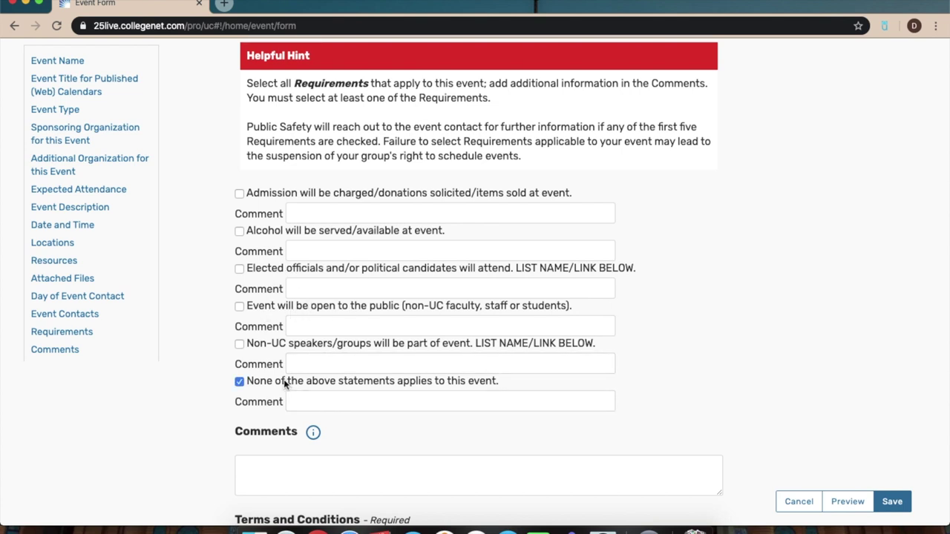
pyautogui.scroll(-5, 283, 384)
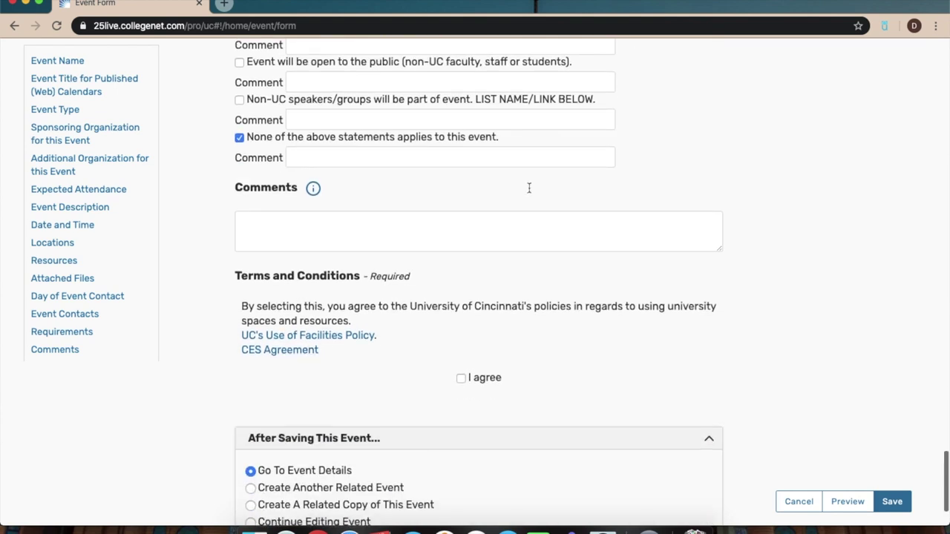
pyautogui.scroll(-2, 381, 346)
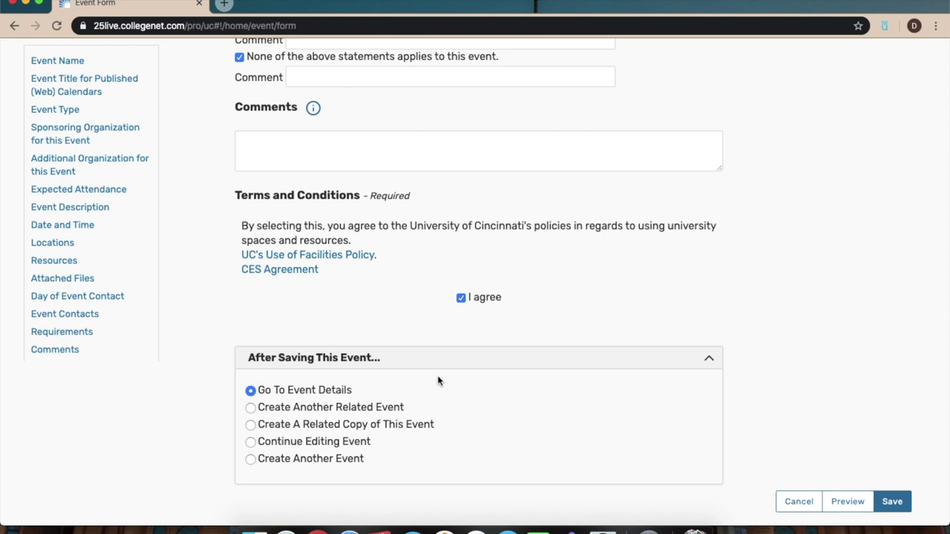
pyautogui.click(900, 502)
pyautogui.scroll(10, 731, 191)
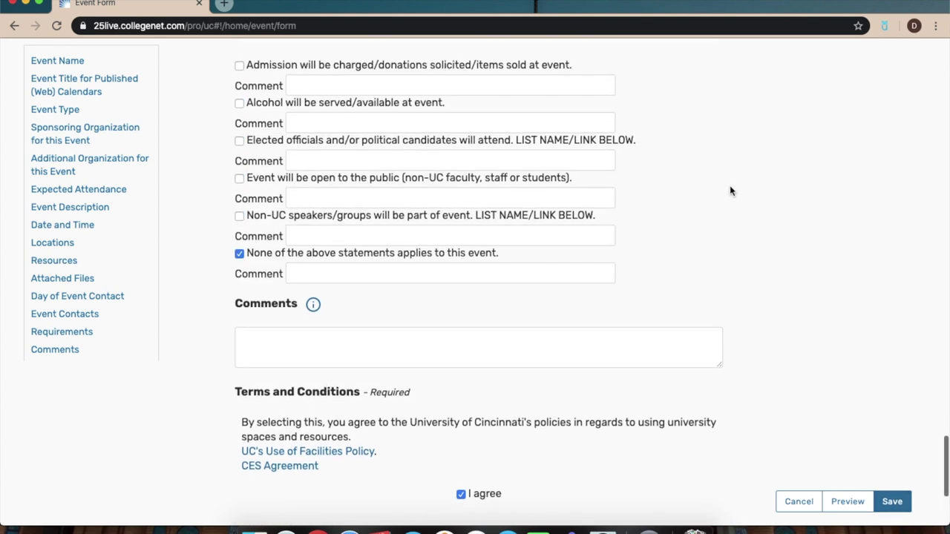
pyautogui.scroll(10, 730, 192)
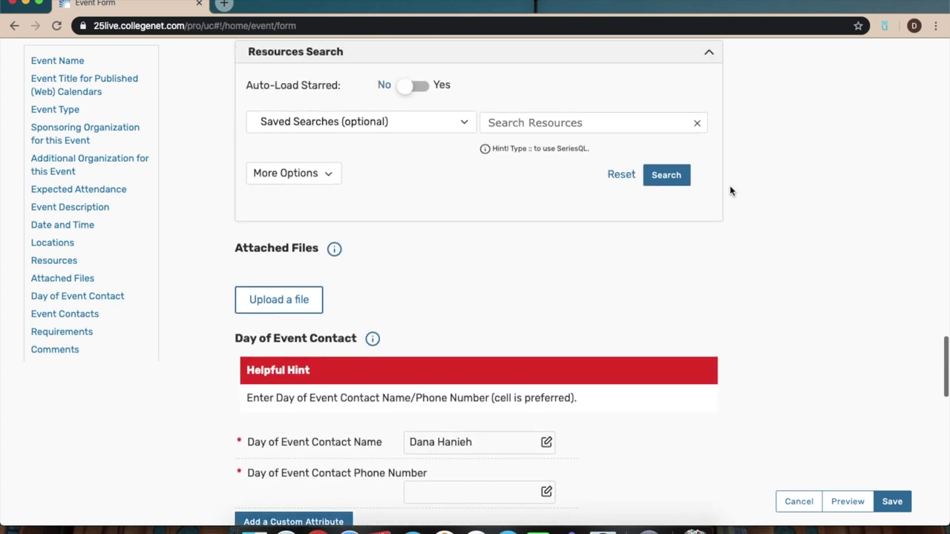
# Scroll back to the April 2020 dates, then leave the event form for a new Chrome tab.
pyautogui.scroll(3, 730, 191)
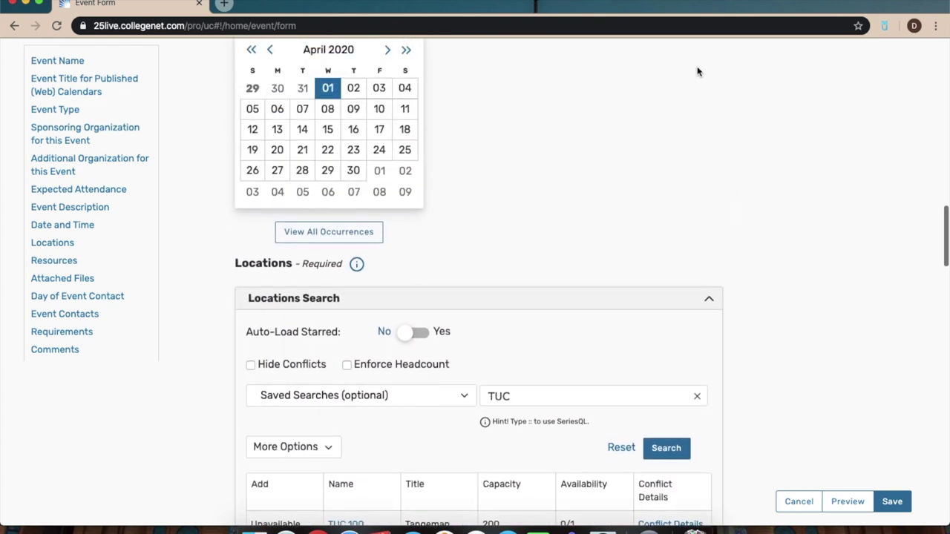
pyautogui.click(649, 529)
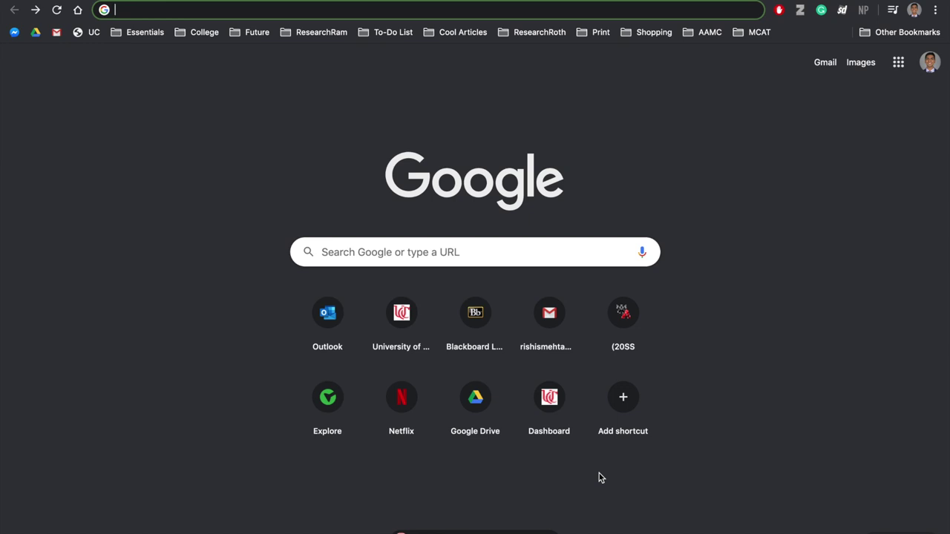
# Load the UC Student Activities site by entering uc.edu/sald in the address bar.
pyautogui.write('uc')
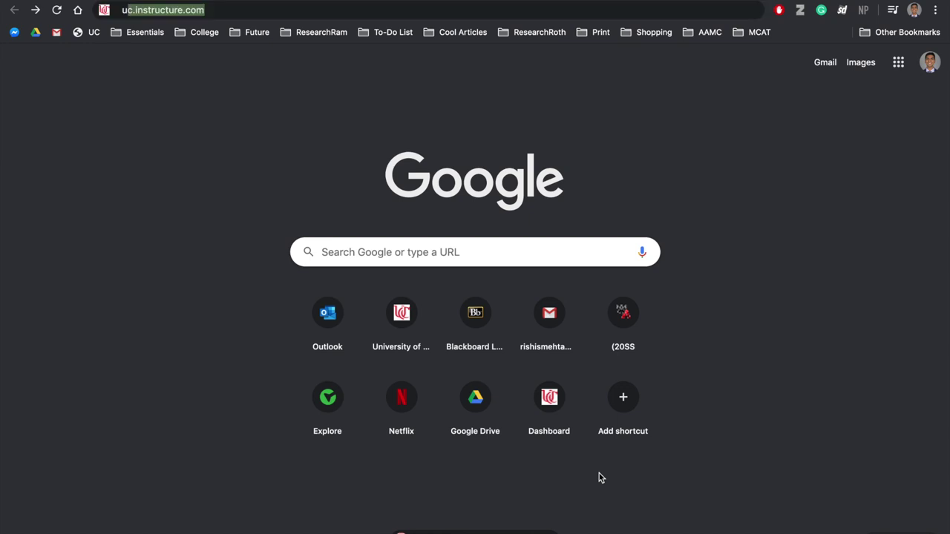
pyautogui.write('.edu/')
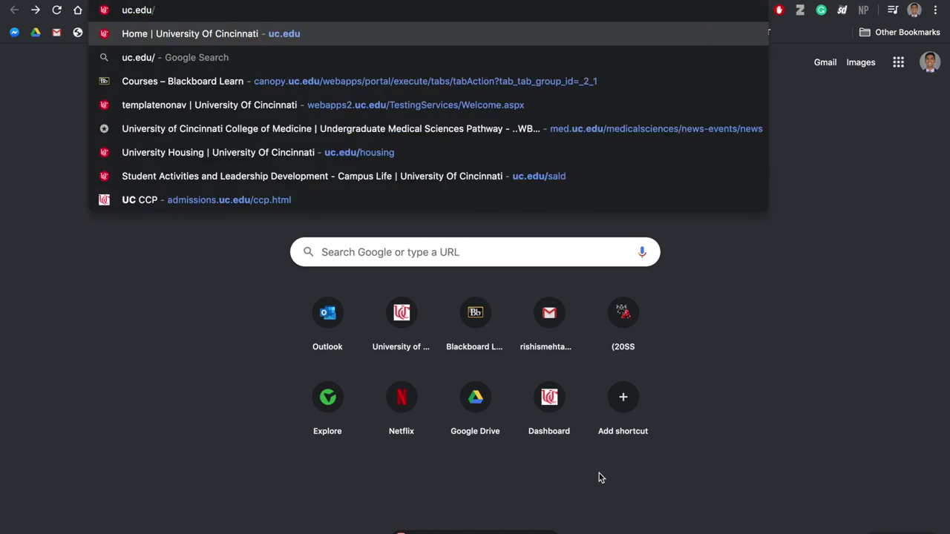
pyautogui.write('said')
pyautogui.press('Return')
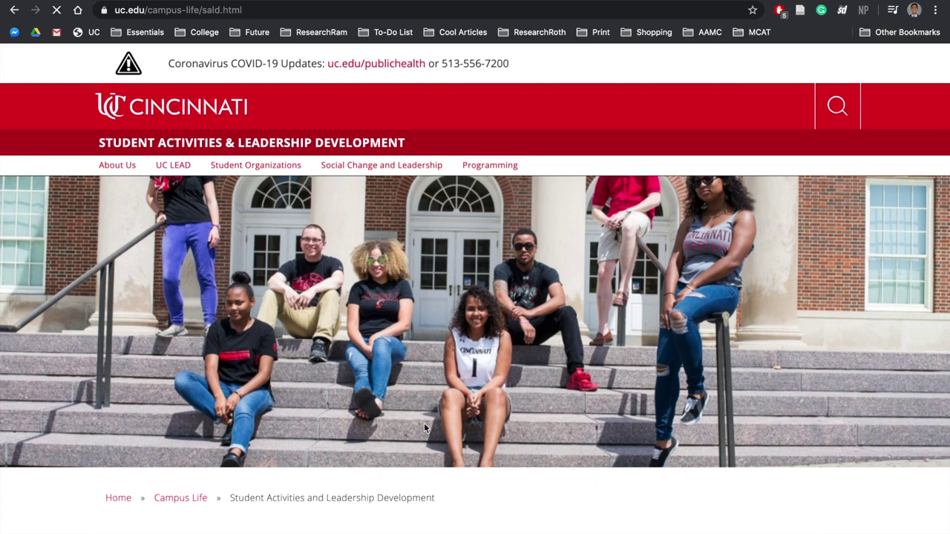
# Open the 2019 RSO Handbook PDF via Student Organizations > Manage your Organization.
pyautogui.moveTo(278, 170)
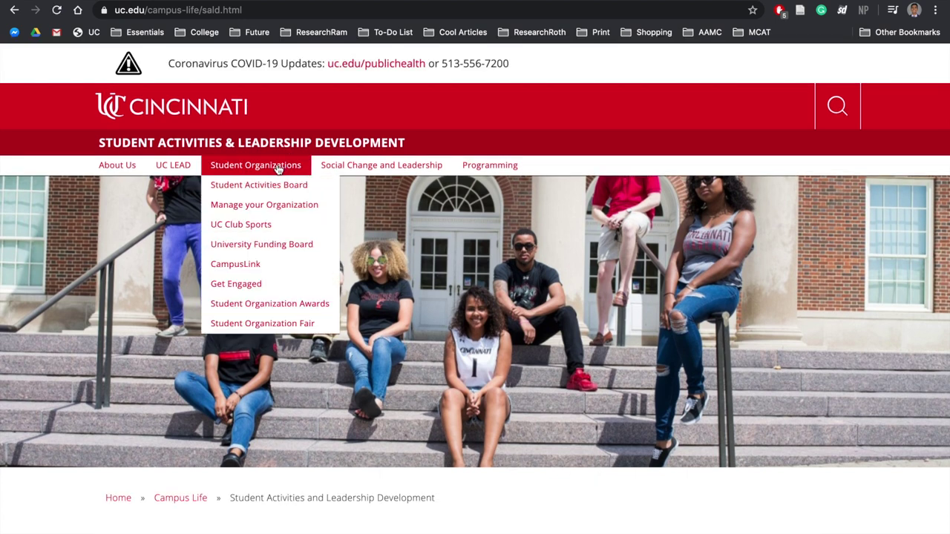
pyautogui.click(285, 210)
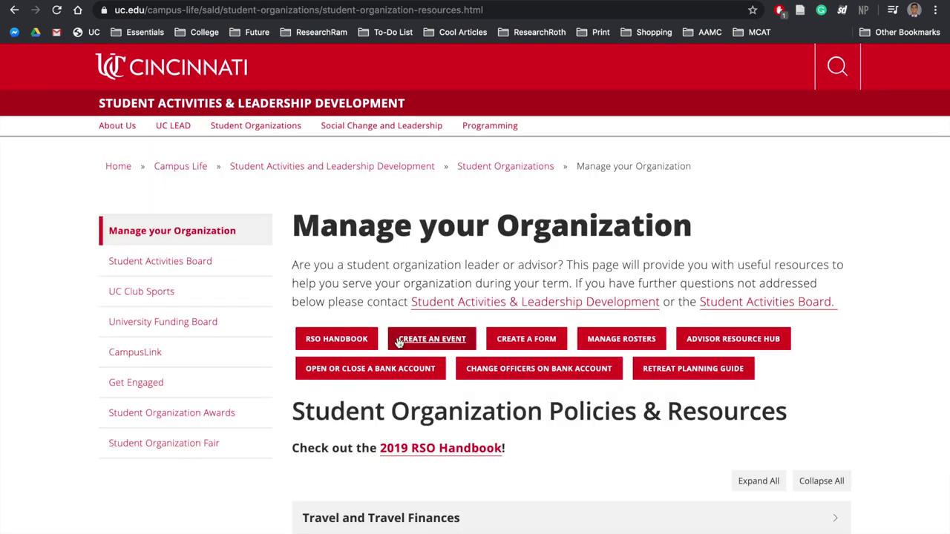
pyautogui.scroll(-1, 399, 339)
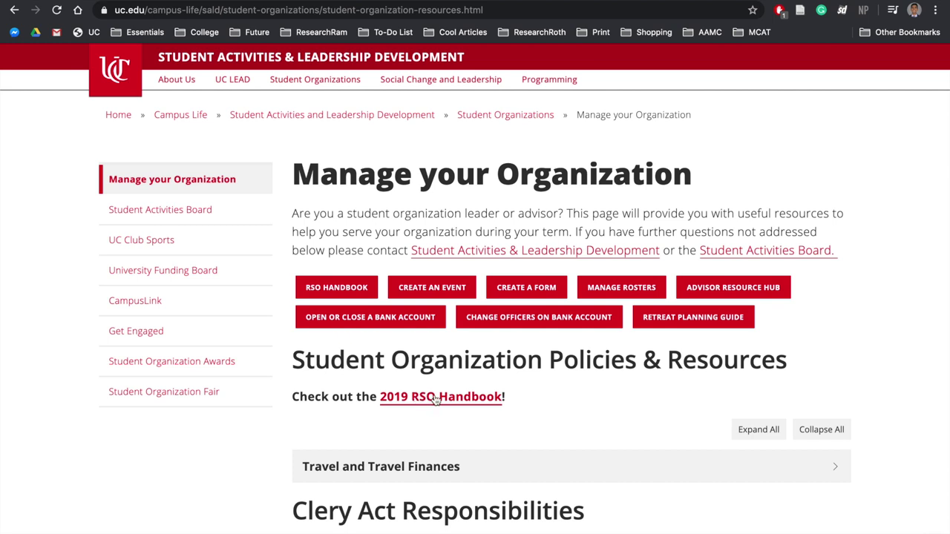
pyautogui.click(437, 400)
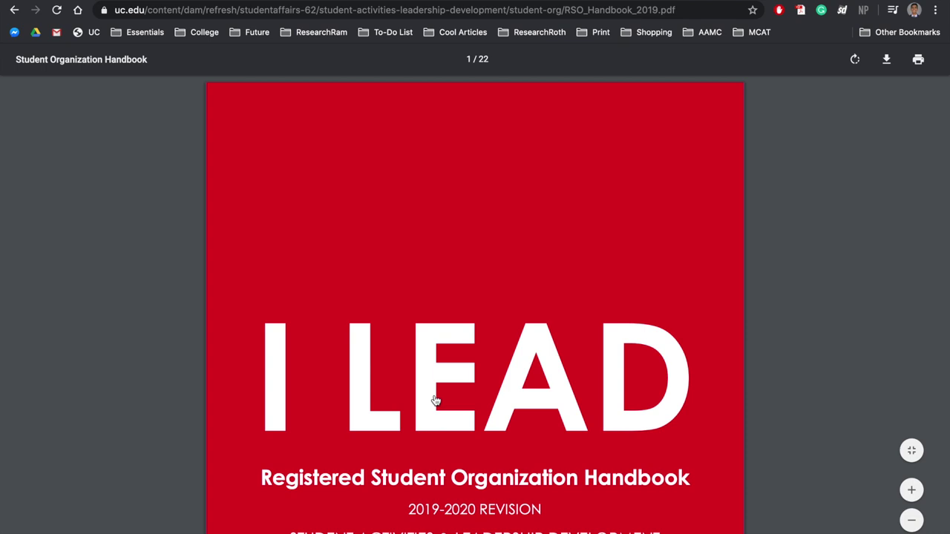
# Scroll through the handbook's cover and Contents pages, from Introduction to the travel and alcohol policies.
pyautogui.scroll(-3, 437, 400)
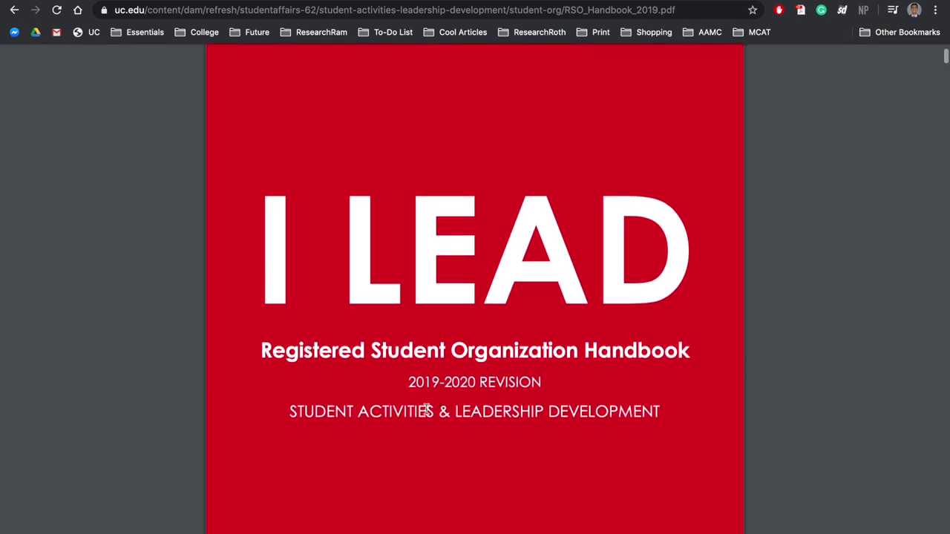
pyautogui.scroll(-5, 409, 437)
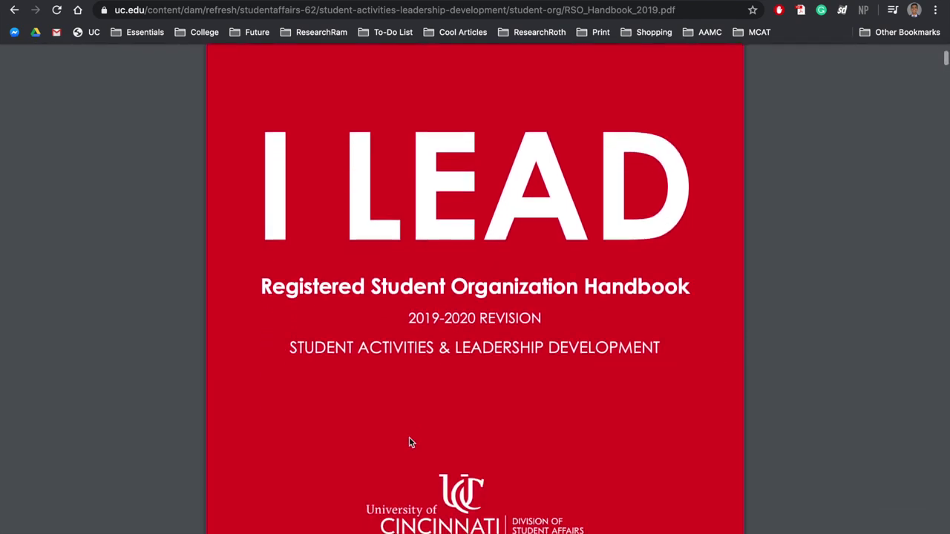
pyautogui.scroll(-5, 409, 442)
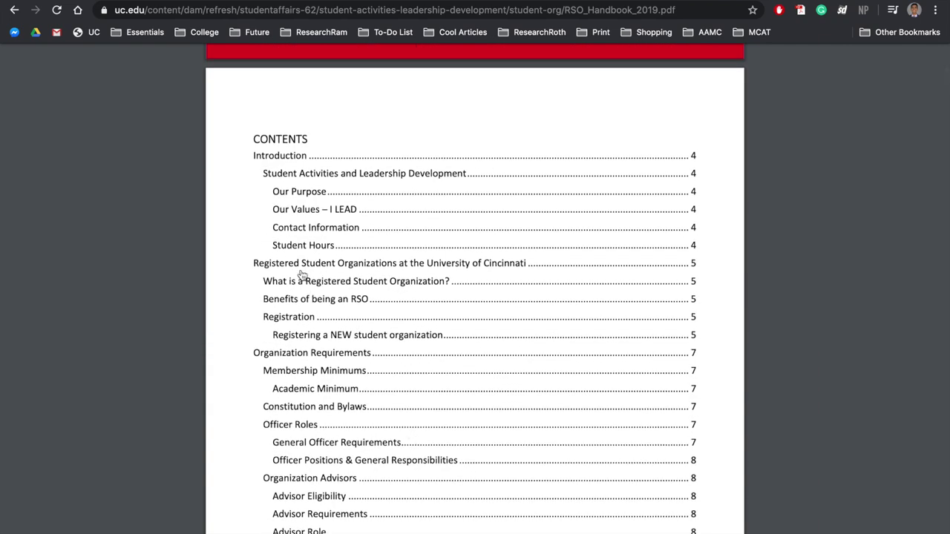
pyautogui.scroll(-2, 299, 272)
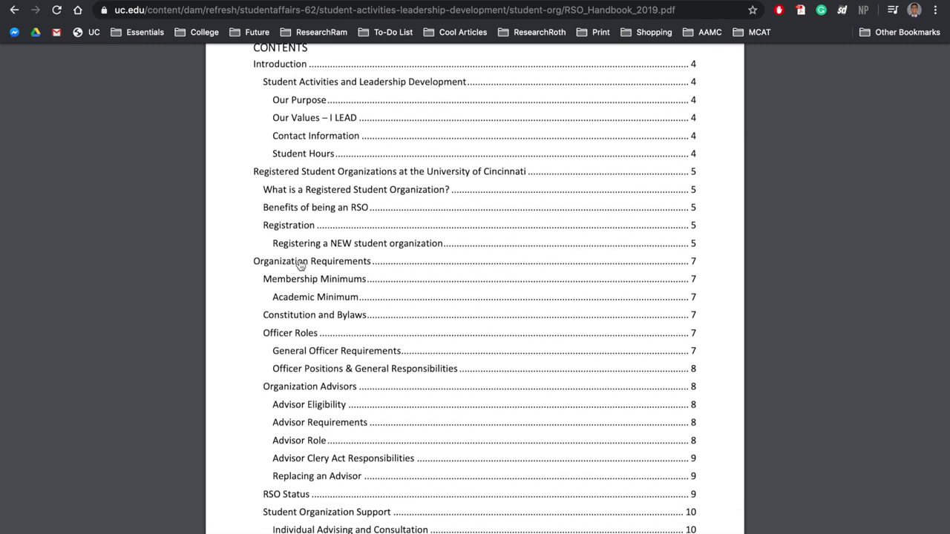
pyautogui.scroll(-3, 290, 268)
pyautogui.scroll(-5, 287, 268)
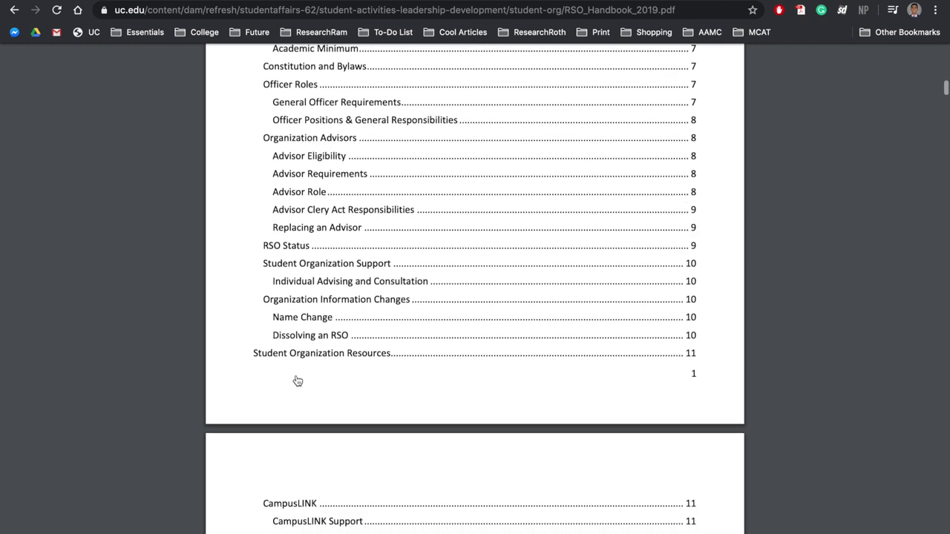
pyautogui.scroll(-7, 298, 381)
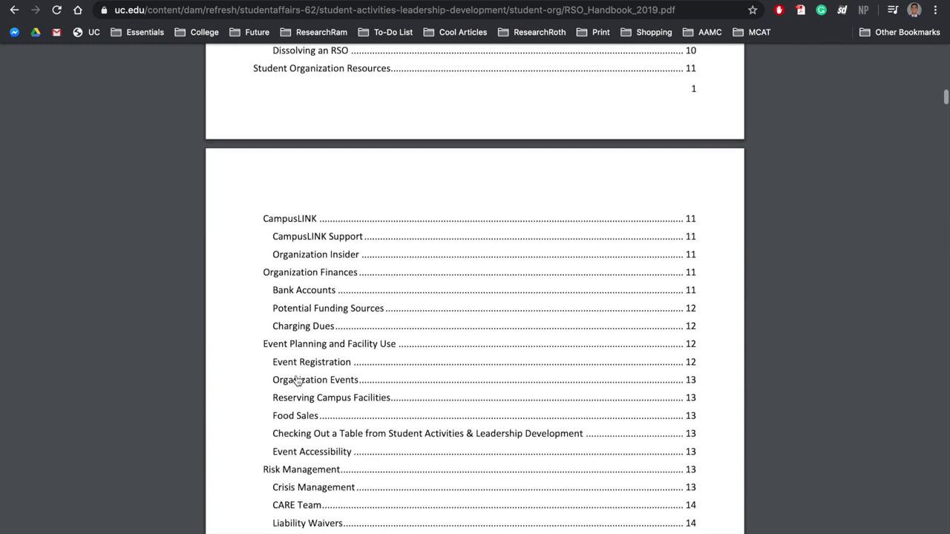
pyautogui.scroll(-1, 297, 383)
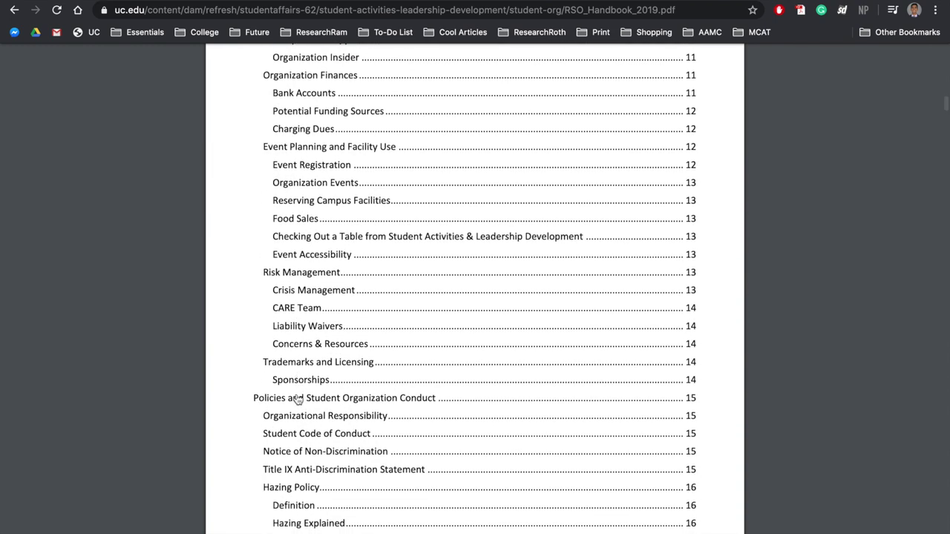
pyautogui.scroll(-3, 317, 402)
pyautogui.scroll(-8, 321, 402)
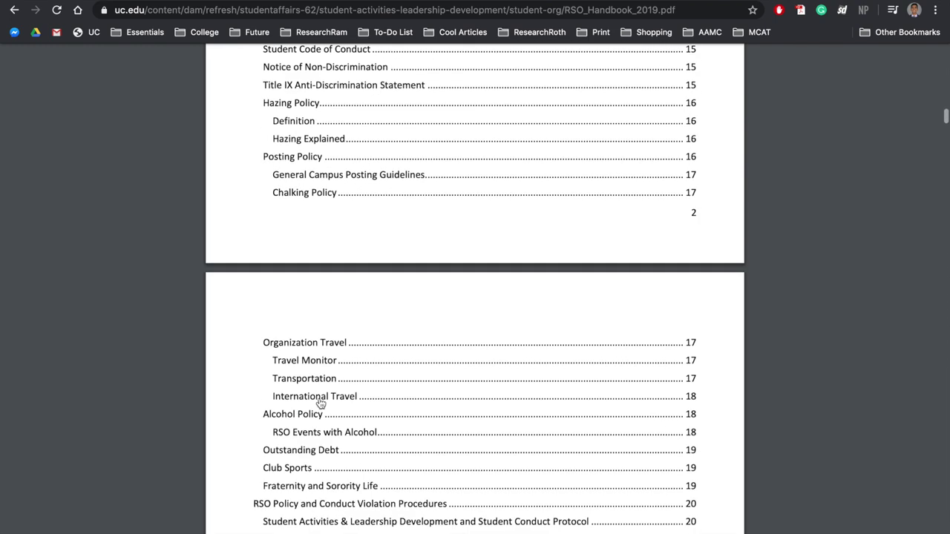
pyautogui.scroll(-1, 324, 471)
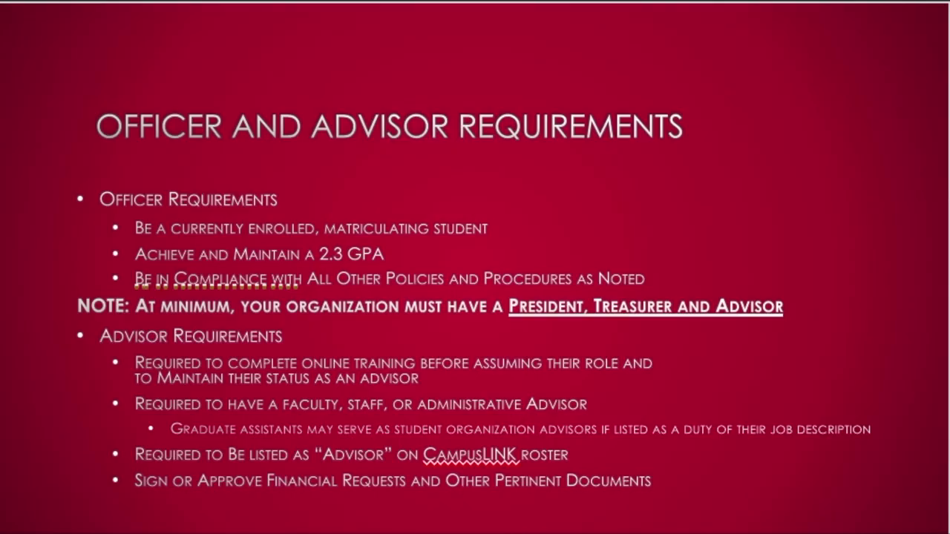